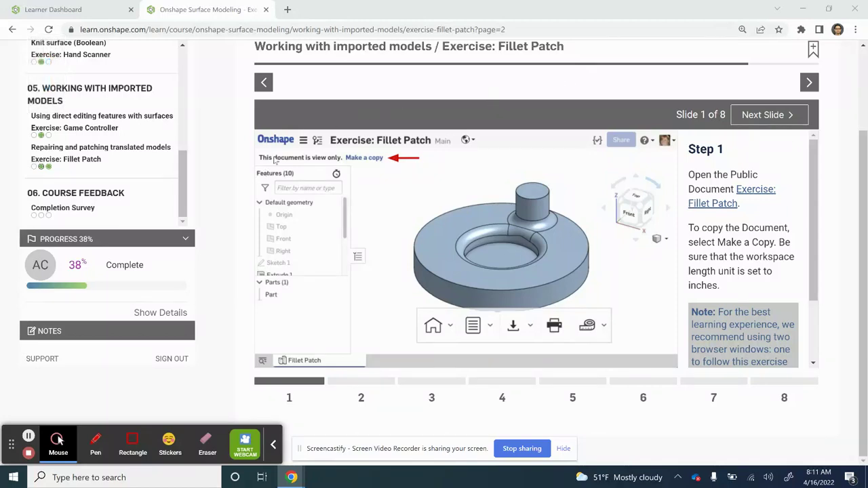
# - Leave the Fillet Patch course slide and bring up the 'Exercise: Fillet Patch - Copy' document
pyautogui.scroll(3, 213, 165)
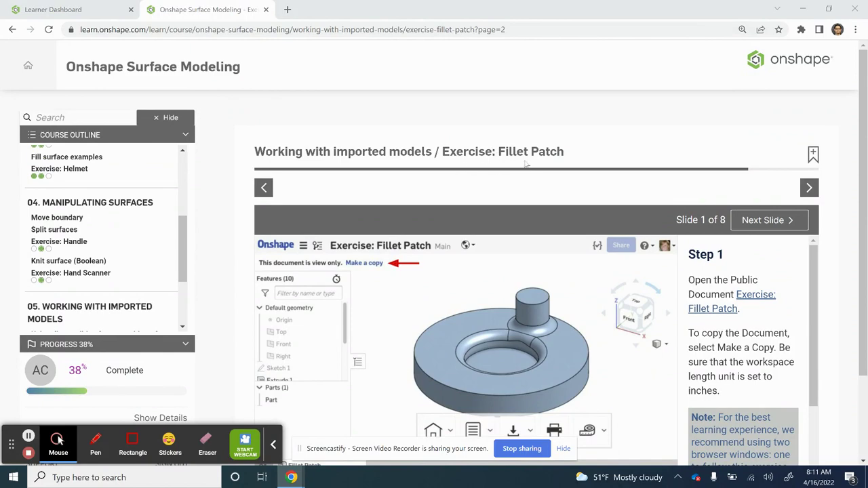
pyautogui.scroll(-2, 588, 165)
pyautogui.hotkey('alt', 'Tab')
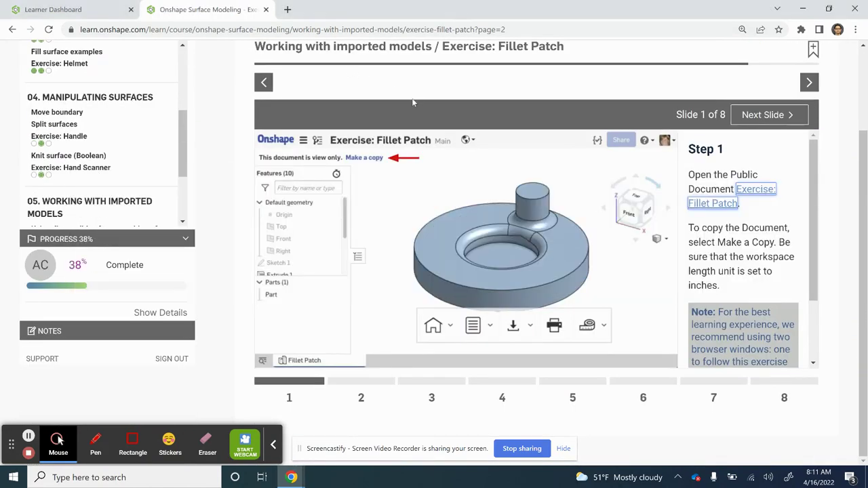
pyautogui.hotkey('alt', 'Tab')
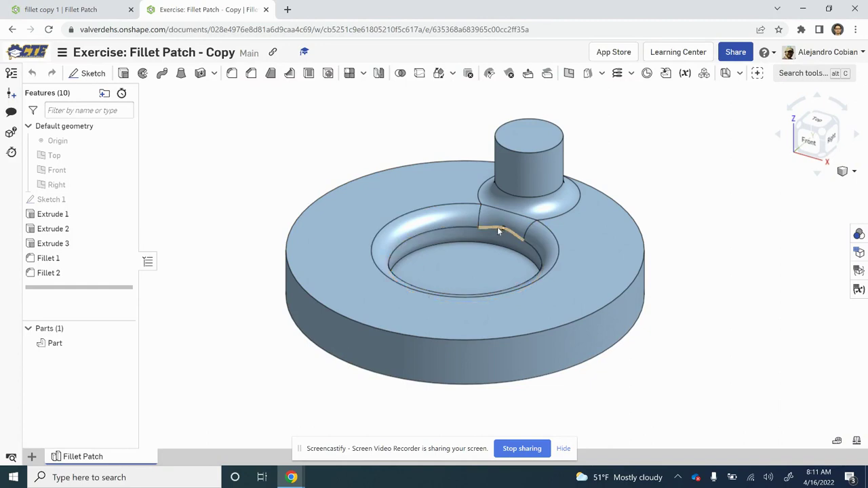
# - Compare with the finished fillet copy 1 model, then review the Step 2 split-sketch slide
pyautogui.click(49, 4)
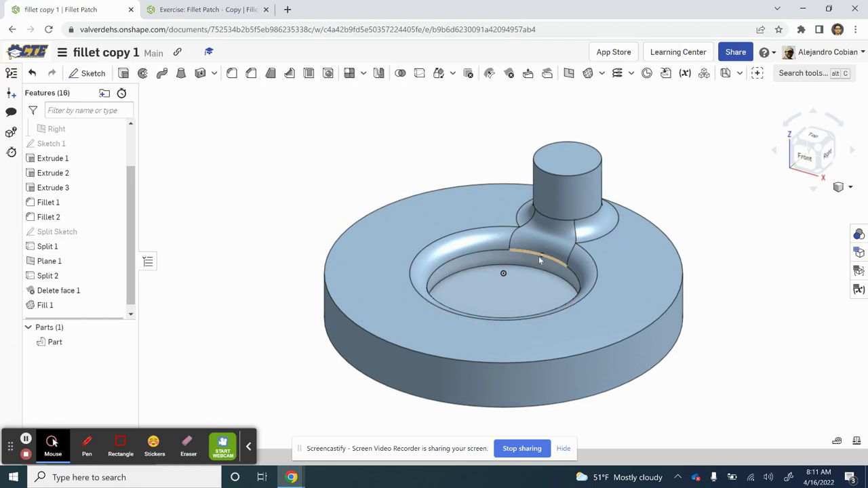
pyautogui.hotkey('ctrl', 'Tab')
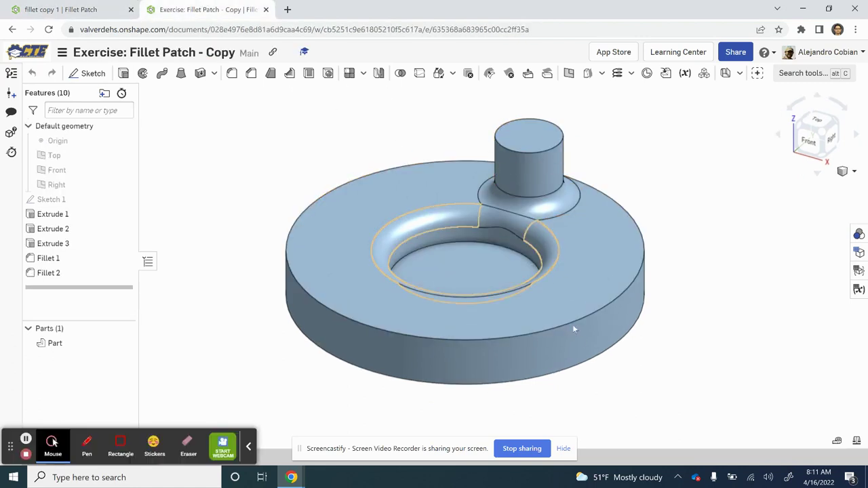
pyautogui.hotkey('alt', 'Tab')
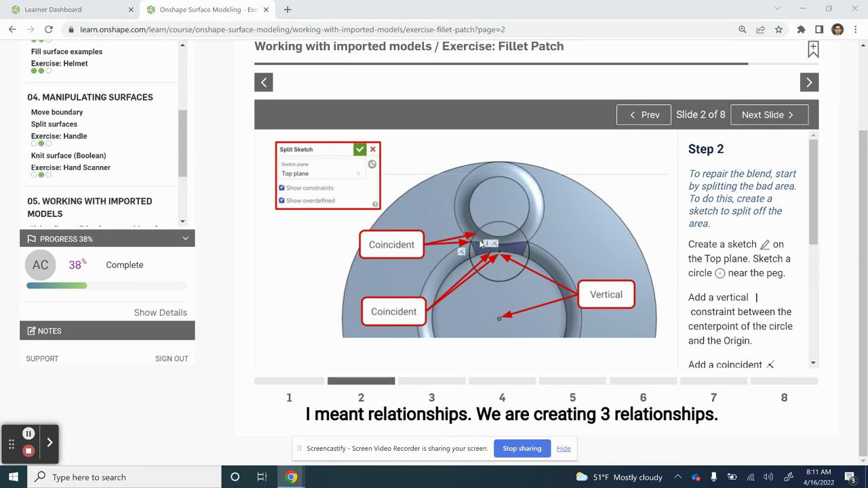
pyautogui.hotkey('alt', 'Tab')
# - Start a Top-plane sketch with the origin shown and draw a circle centred above the origin
pyautogui.hotkey('shift', '5')
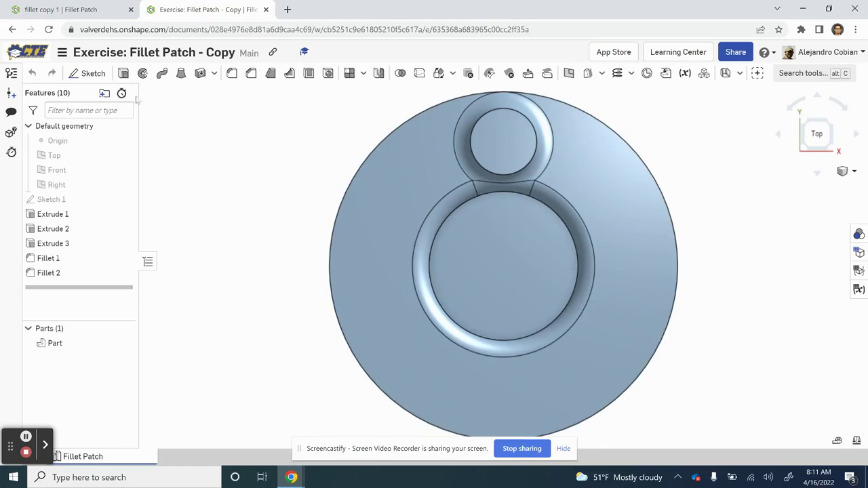
pyautogui.click(89, 73)
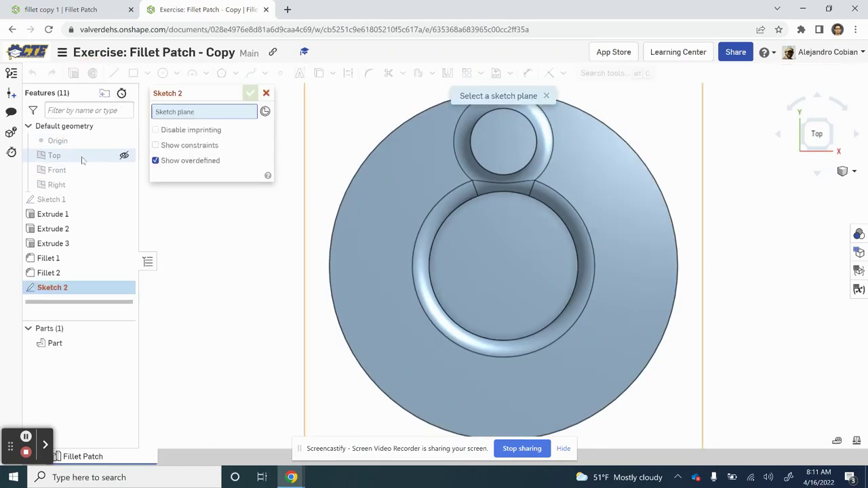
pyautogui.click(117, 159)
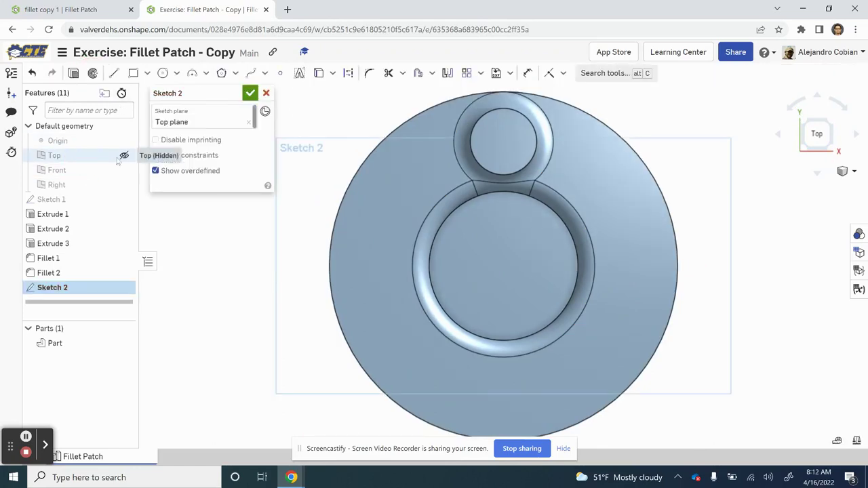
pyautogui.click(124, 141)
pyautogui.click(124, 141)
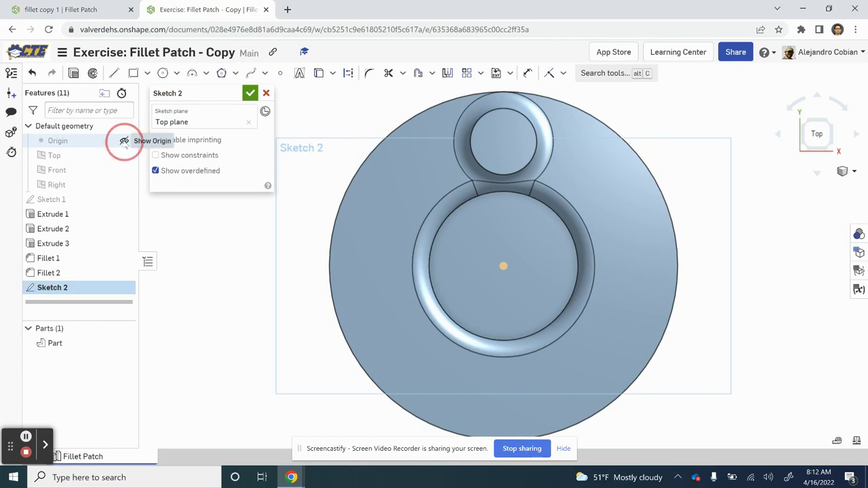
pyautogui.click(163, 73)
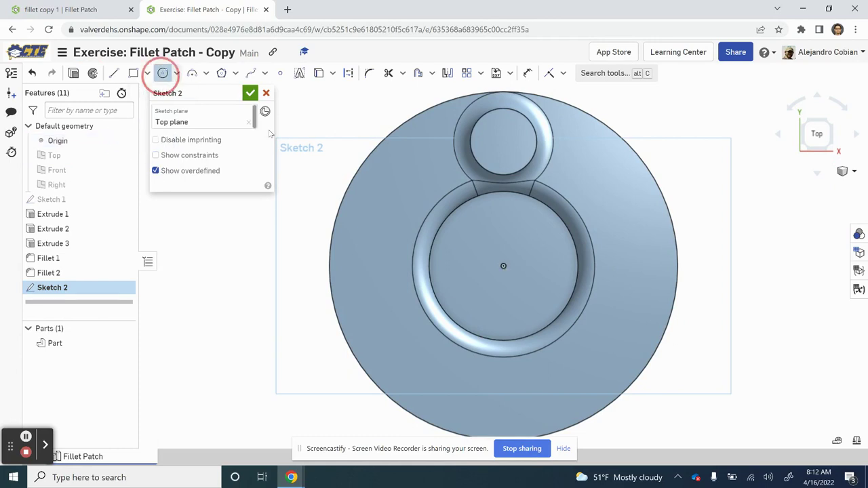
pyautogui.click(499, 218)
pyautogui.click(527, 209)
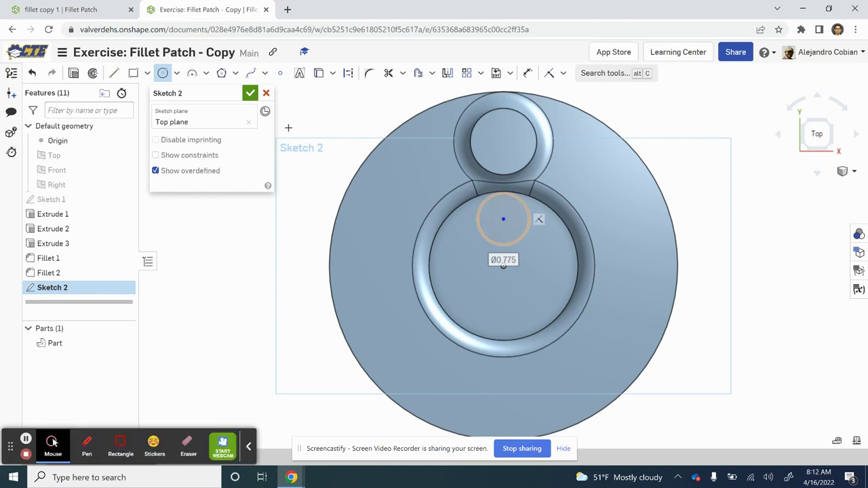
# - Make the circle's centre coincident with the inner fillet edge and the circle pass through the fillet corner
pyautogui.click(563, 73)
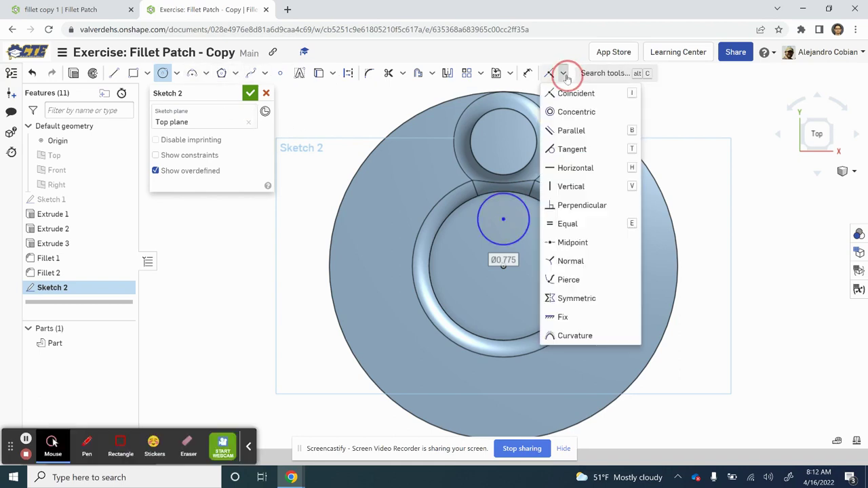
pyautogui.click(576, 93)
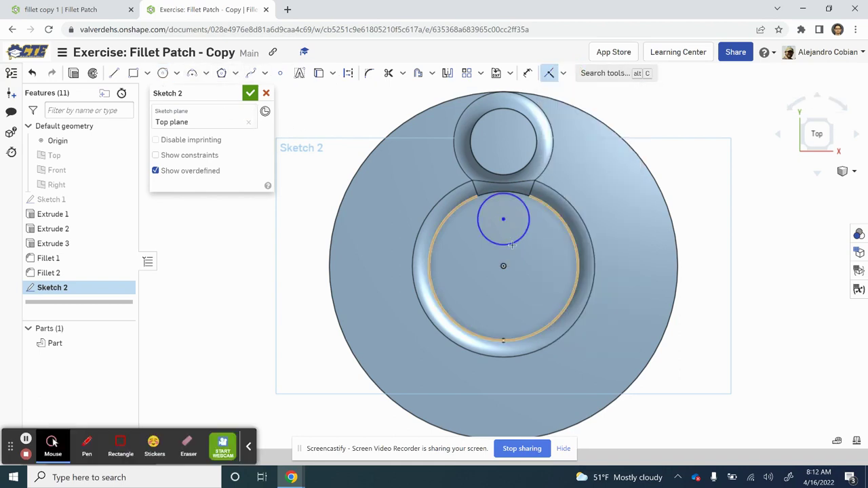
pyautogui.scroll(5, 504, 219)
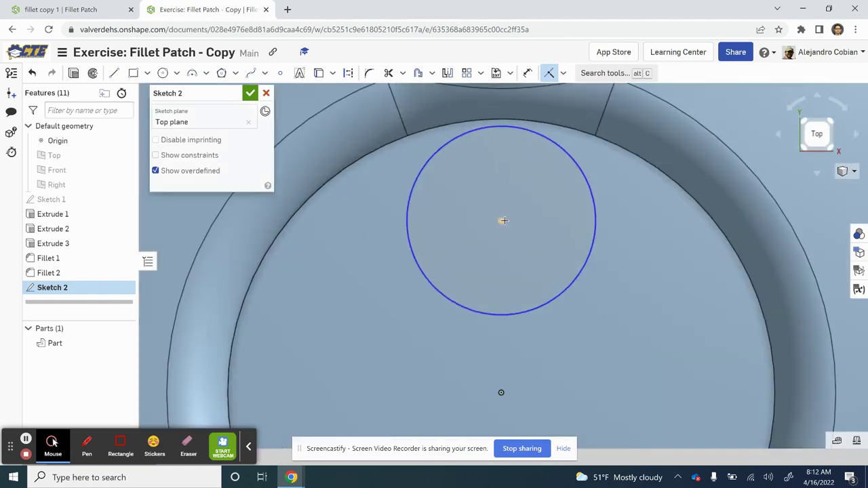
pyautogui.click(501, 220)
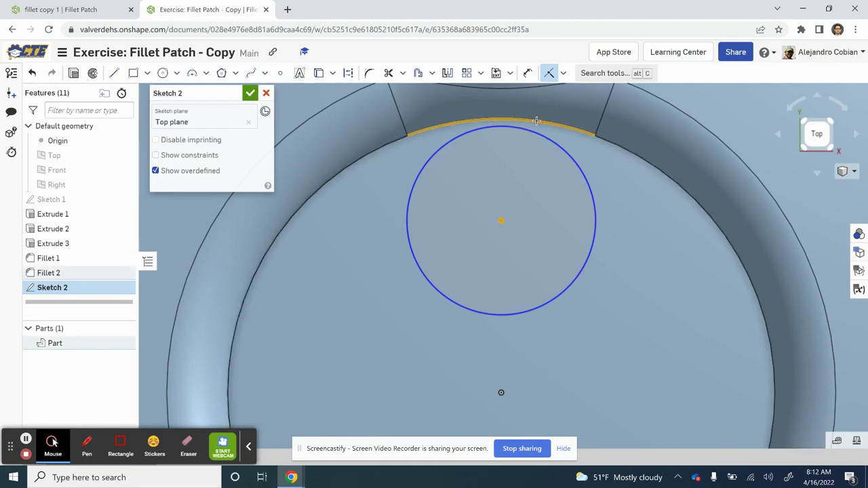
pyautogui.click(535, 120)
pyautogui.scroll(-2, 566, 177)
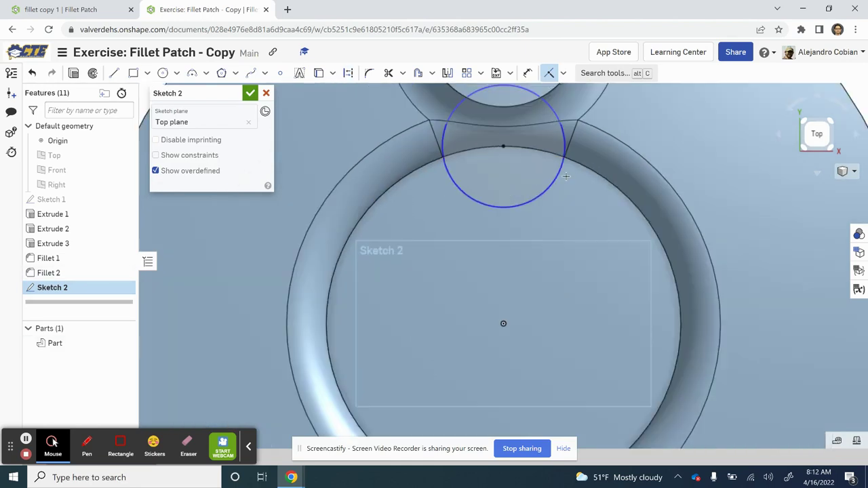
pyautogui.click(452, 115)
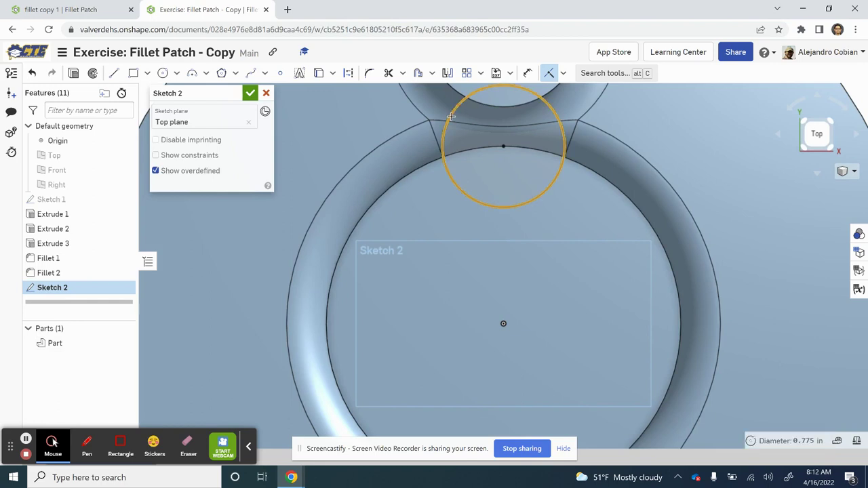
pyautogui.click(428, 121)
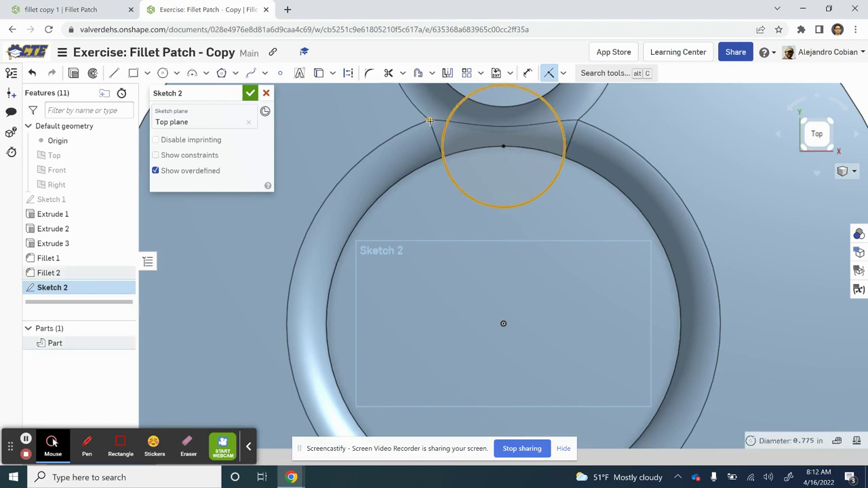
pyautogui.press('i')
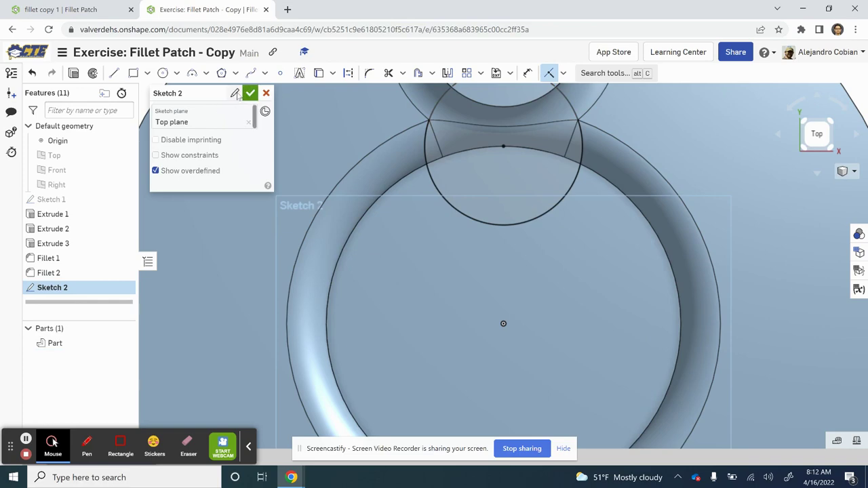
# - Rename the sketch 'Split Sketch' and accept it
pyautogui.click(238, 93)
pyautogui.hotkey('alt', 'Tab')
pyautogui.hotkey('alt', 'Tab')
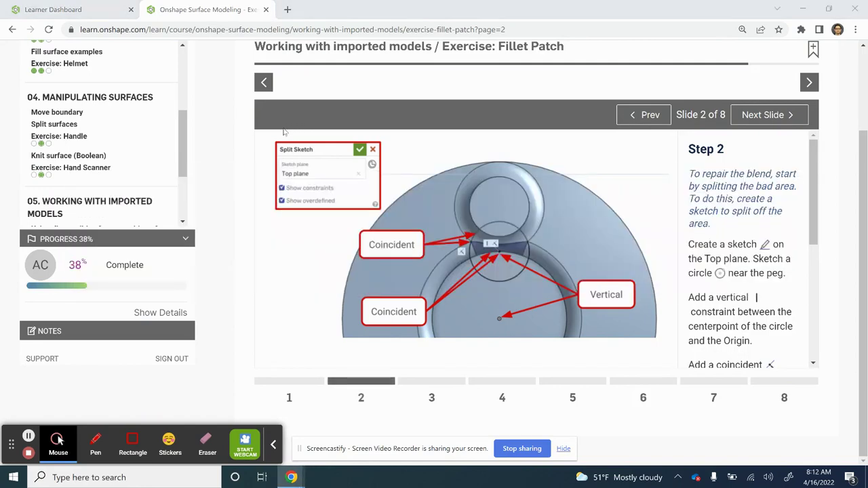
pyautogui.hotkey('alt', 'Tab')
pyautogui.hotkey('alt', 'Tab')
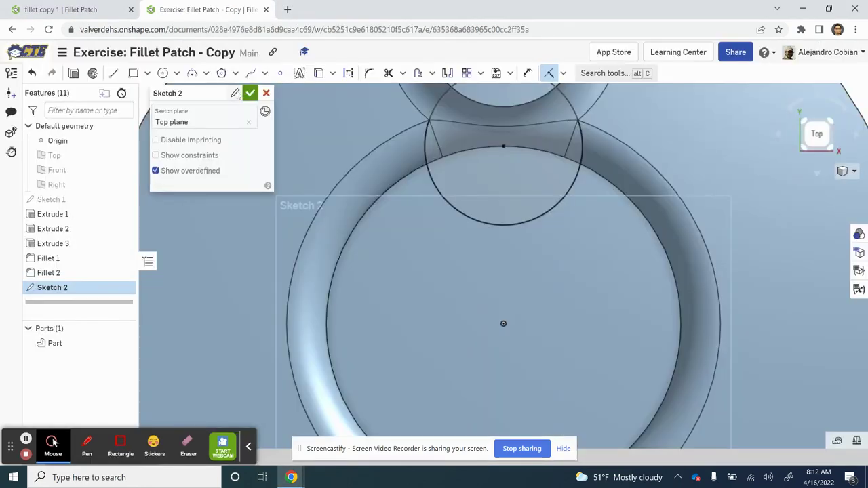
pyautogui.click(237, 93)
pyautogui.write('Spl')
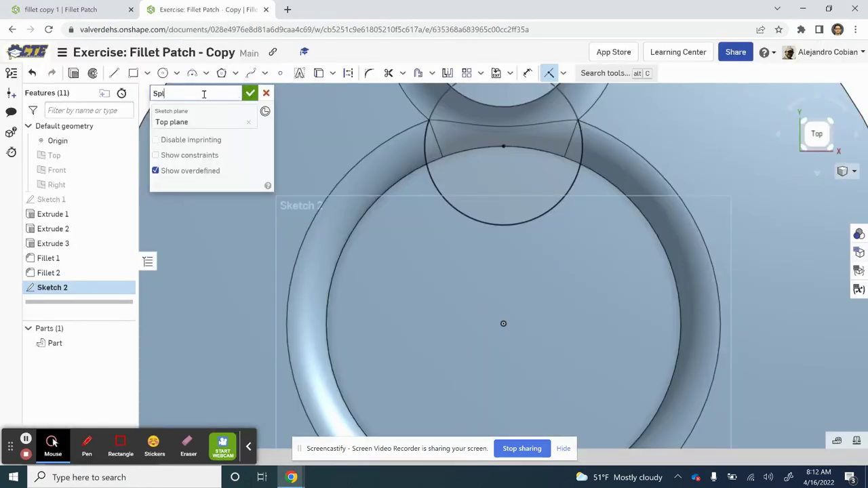
pyautogui.write('it Sketch')
pyautogui.press('Return')
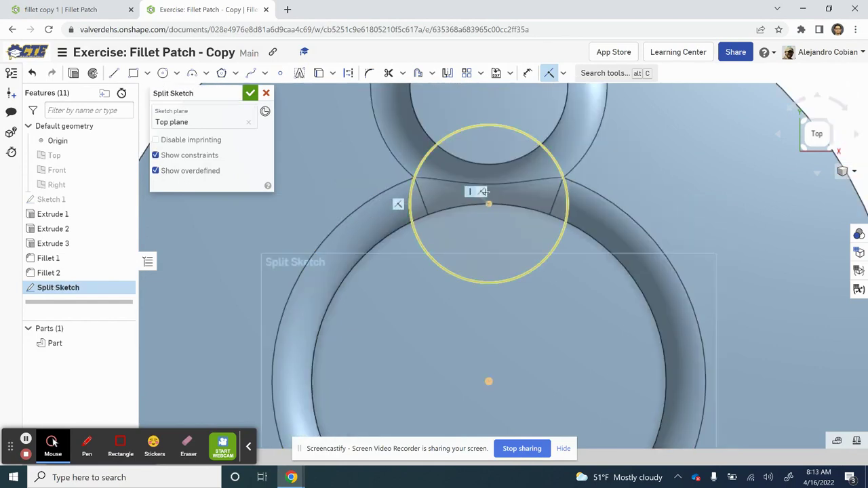
pyautogui.hotkey('alt', 'Tab')
pyautogui.hotkey('alt', 'Tab')
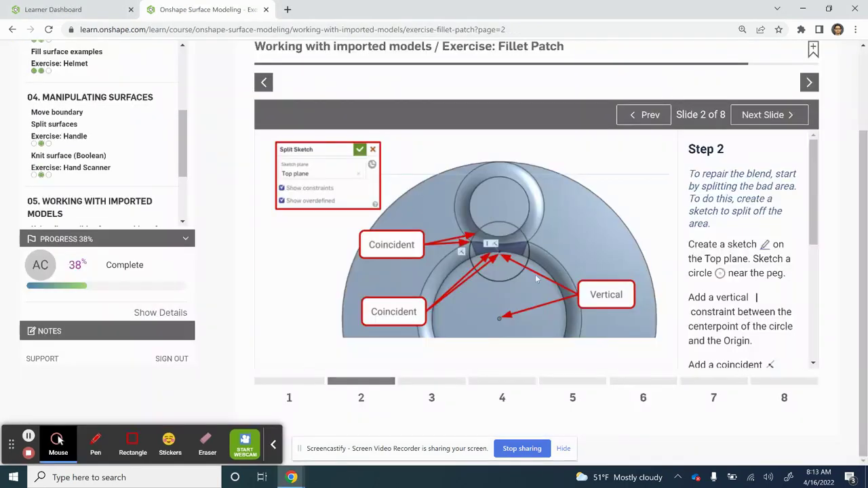
pyautogui.hotkey('alt', 'Tab')
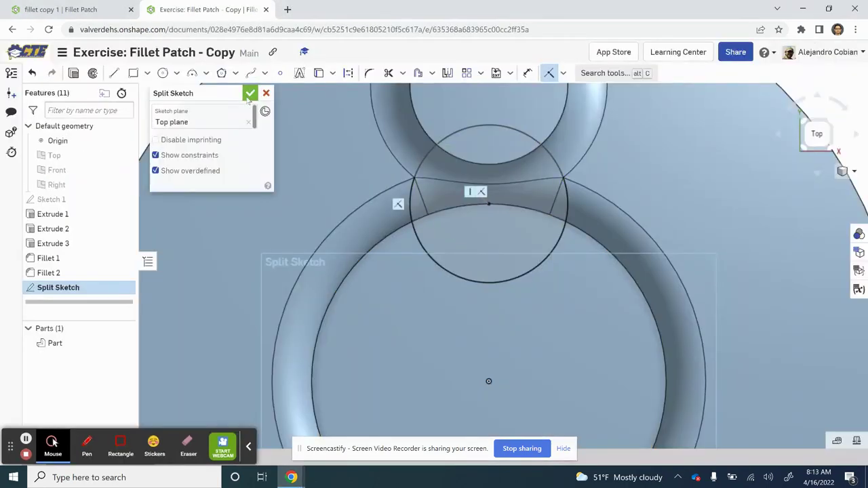
pyautogui.click(251, 92)
# - Start a Face-type Split and pick the three fillet faces to split
pyautogui.hotkey('alt', 'Tab')
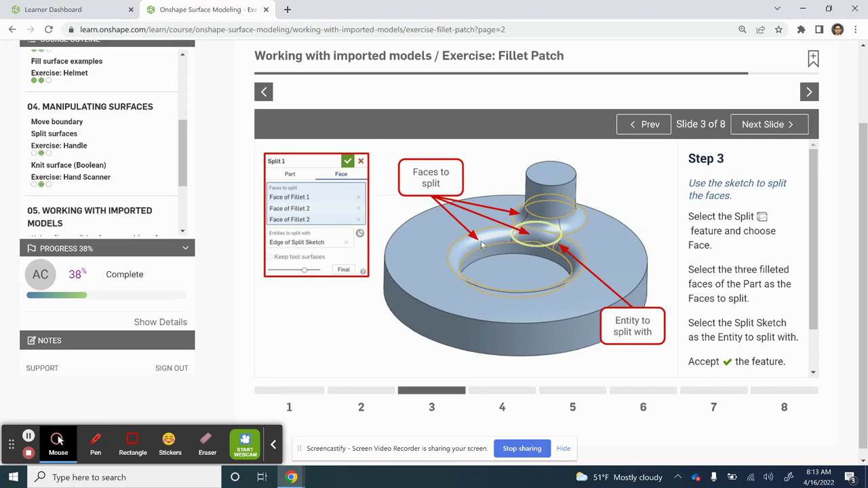
pyautogui.hotkey('alt', 'Tab')
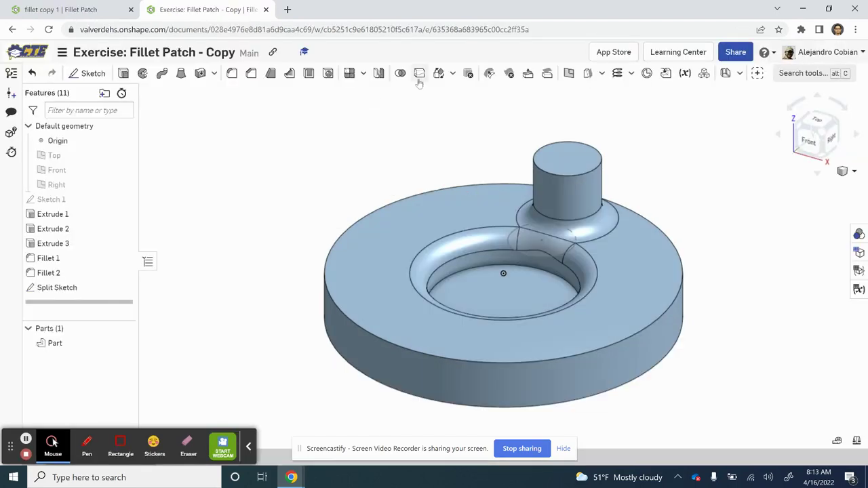
pyautogui.click(420, 76)
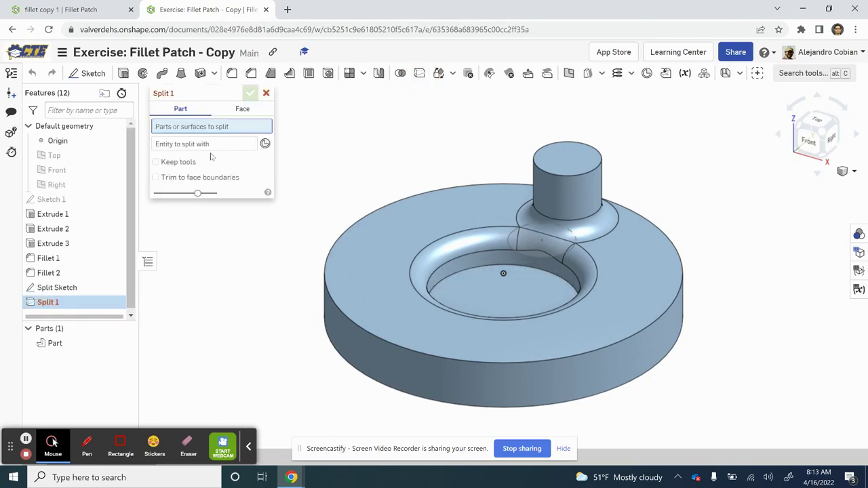
pyautogui.click(246, 111)
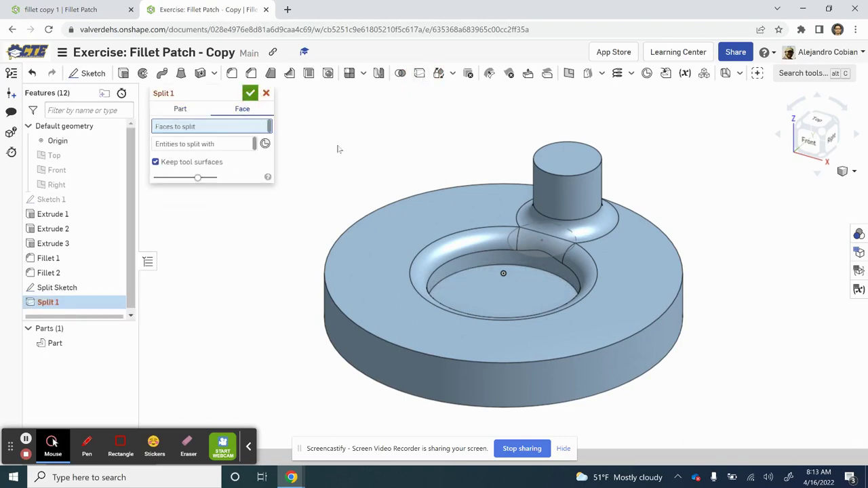
pyautogui.click(528, 221)
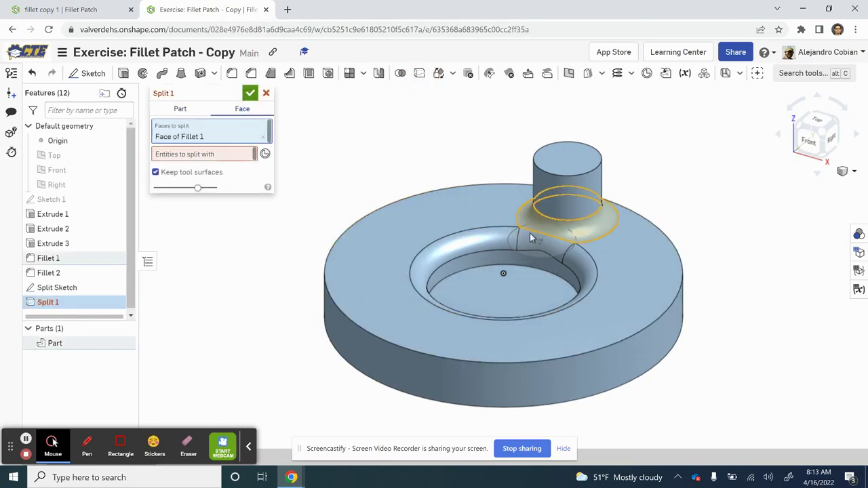
pyautogui.hotkey('alt', 'Tab')
pyautogui.hotkey('alt', 'Tab')
pyautogui.click(546, 243)
pyautogui.click(489, 242)
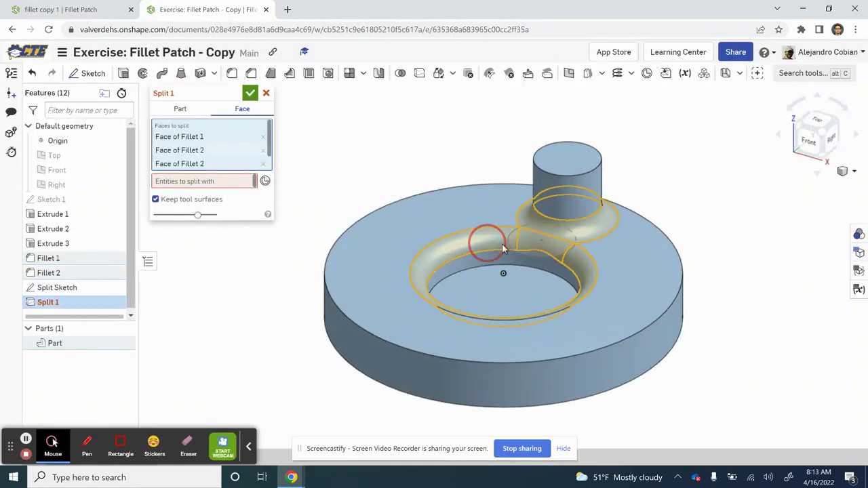
# - Use Split Sketch as the splitting entity and apply the split, then view the Step 4 slide
pyautogui.hotkey('alt', 'Tab')
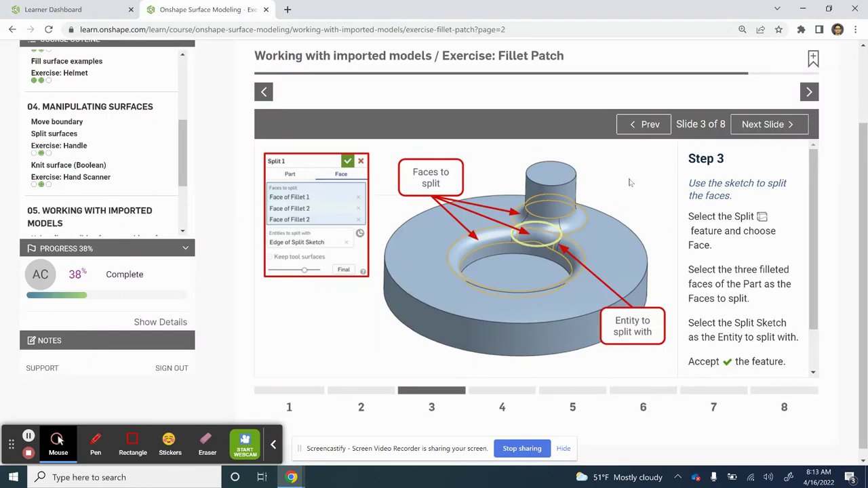
pyautogui.hotkey('alt', 'Tab')
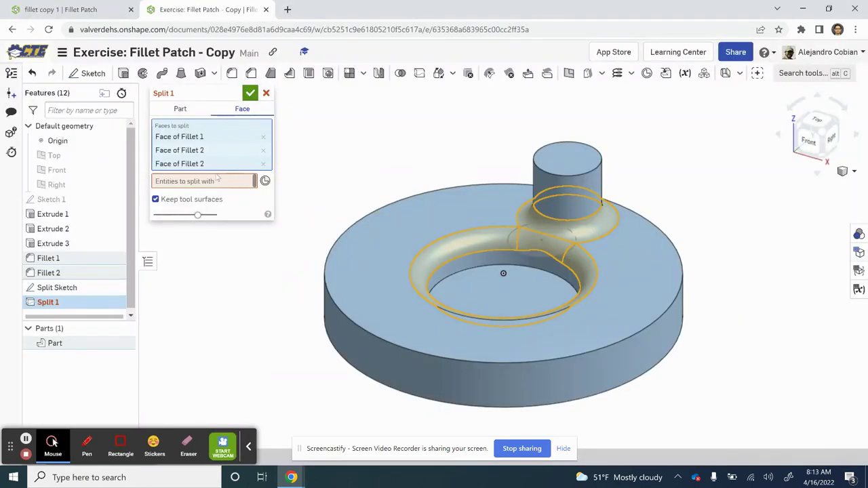
pyautogui.click(204, 182)
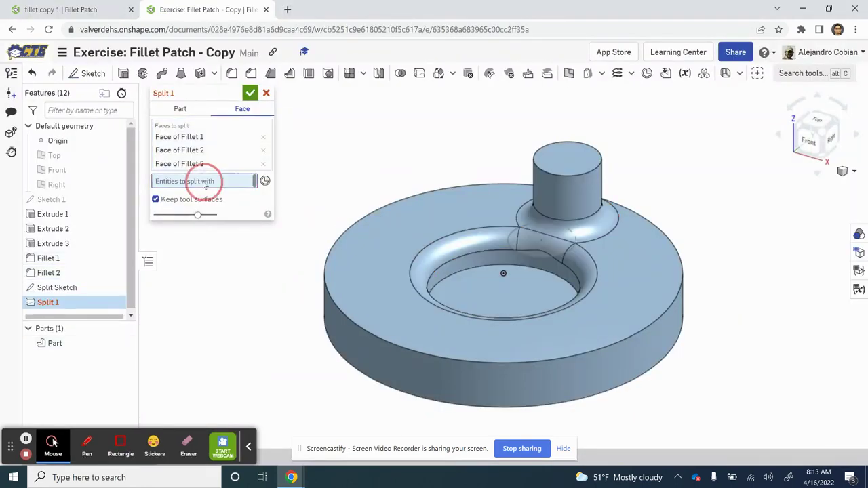
pyautogui.click(88, 292)
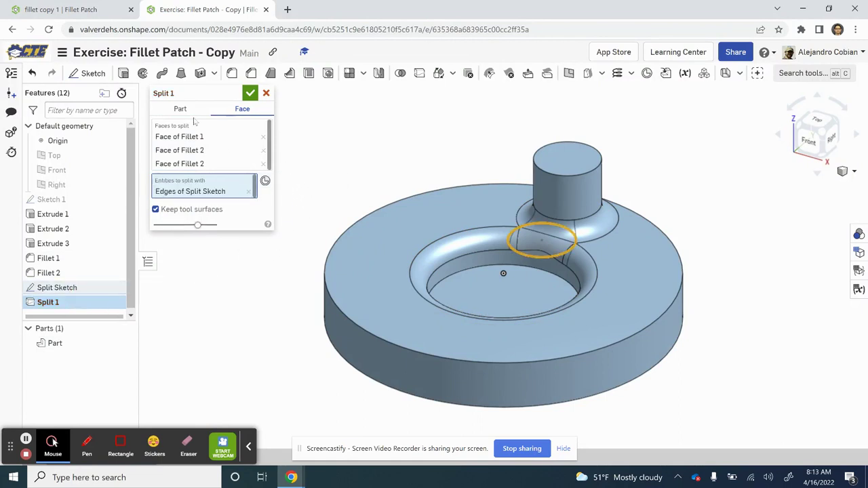
pyautogui.click(214, 138)
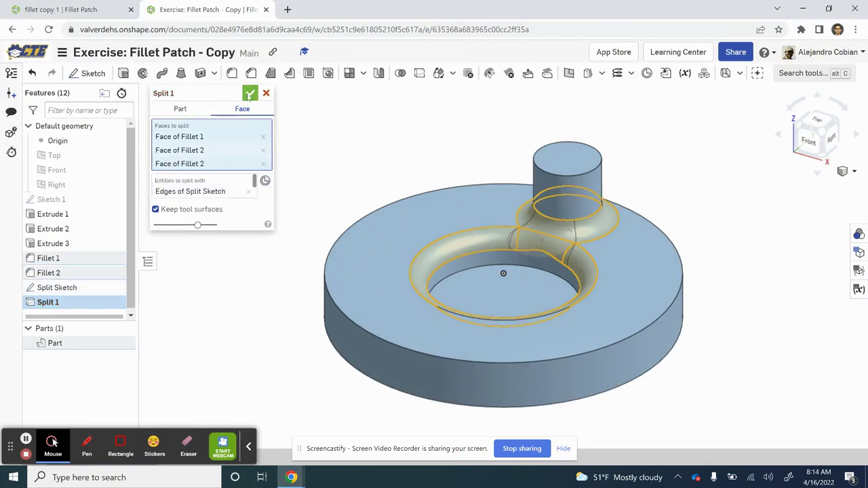
pyautogui.click(250, 94)
pyautogui.hotkey('alt', 'Tab')
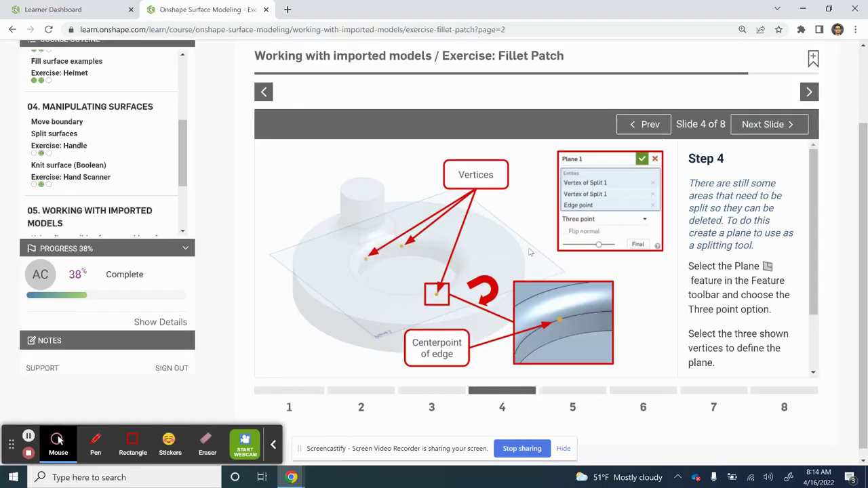
# - From a top view, start a plane through the two split vertices and the inner edge's centre point
pyautogui.hotkey('alt', 'Tab')
pyautogui.click(819, 118)
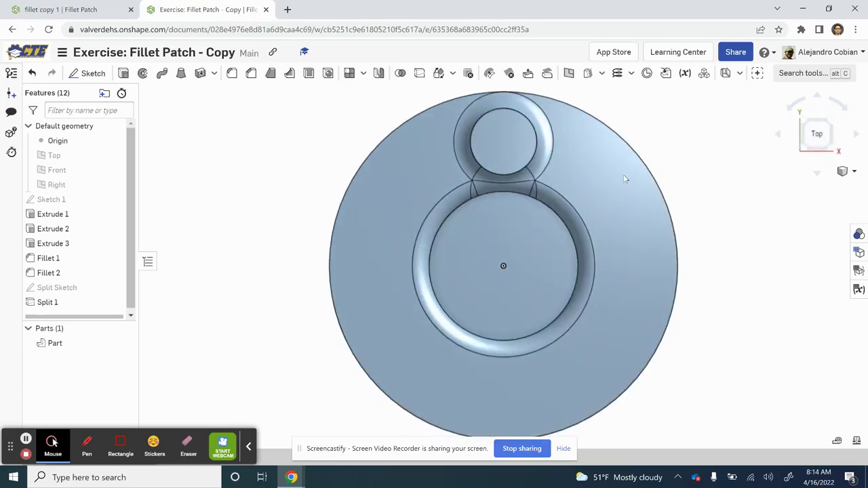
pyautogui.click(569, 74)
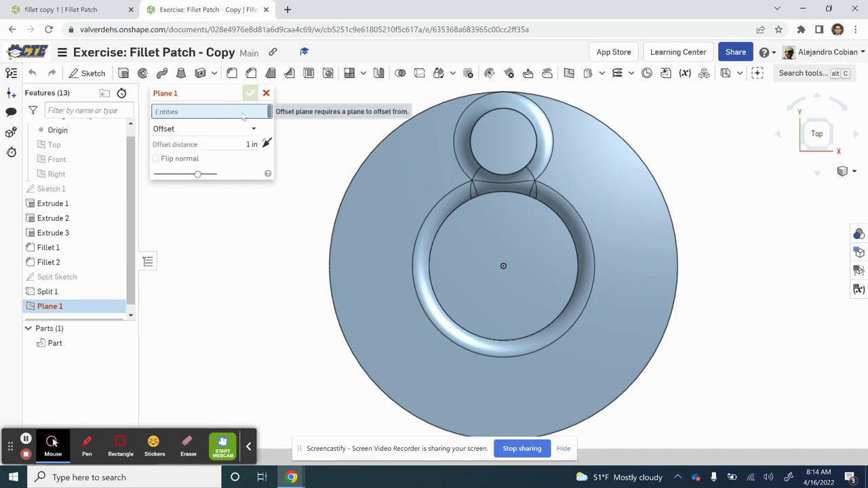
pyautogui.scroll(4, 472, 200)
pyautogui.click(472, 202)
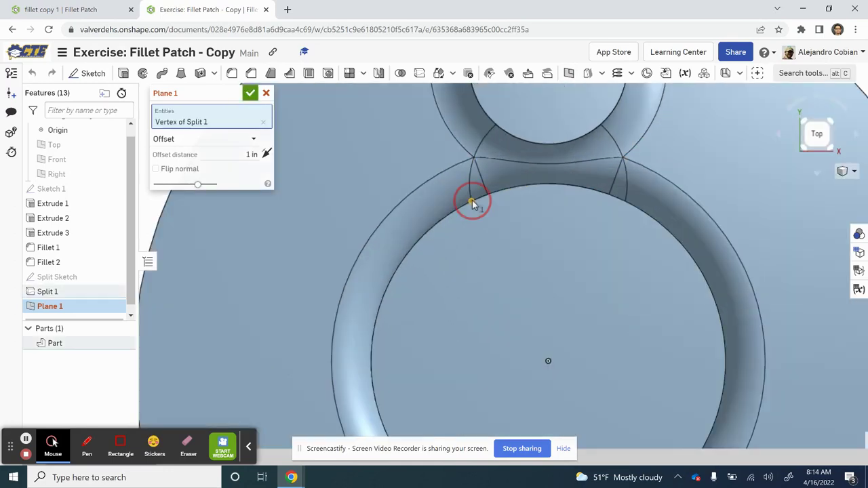
pyautogui.click(625, 202)
pyautogui.scroll(-4, 549, 294)
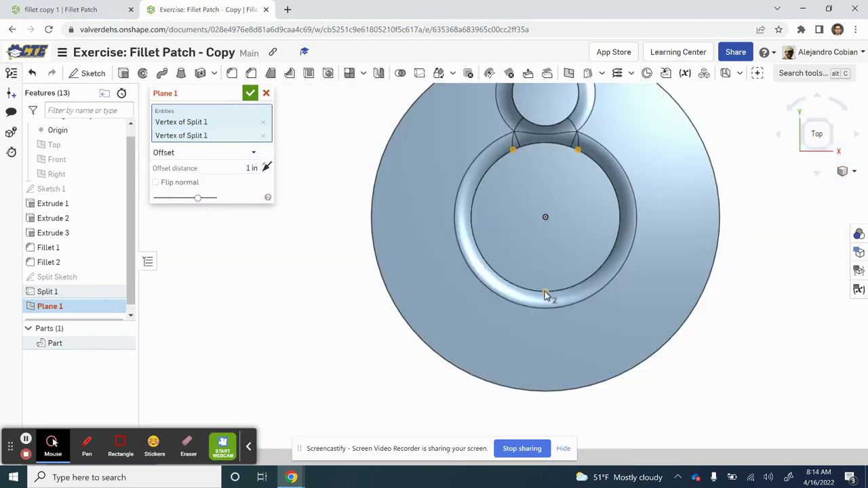
pyautogui.click(546, 296)
# - Set the plane type to Three point, accept Plane 1, and return to isometric view
pyautogui.hotkey('alt', 'Tab')
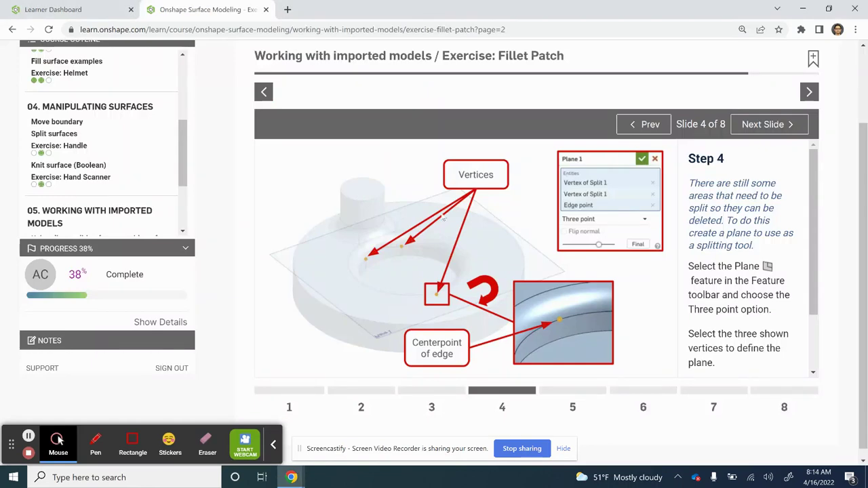
pyautogui.hotkey('alt', 'Tab')
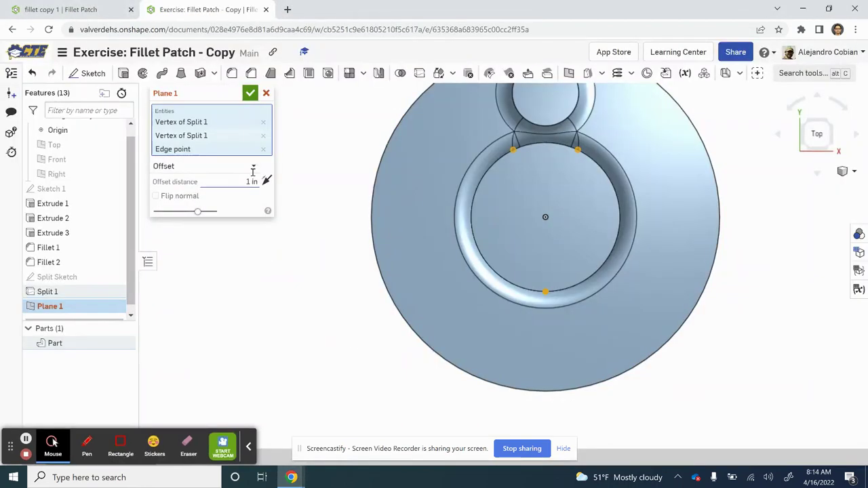
pyautogui.click(251, 169)
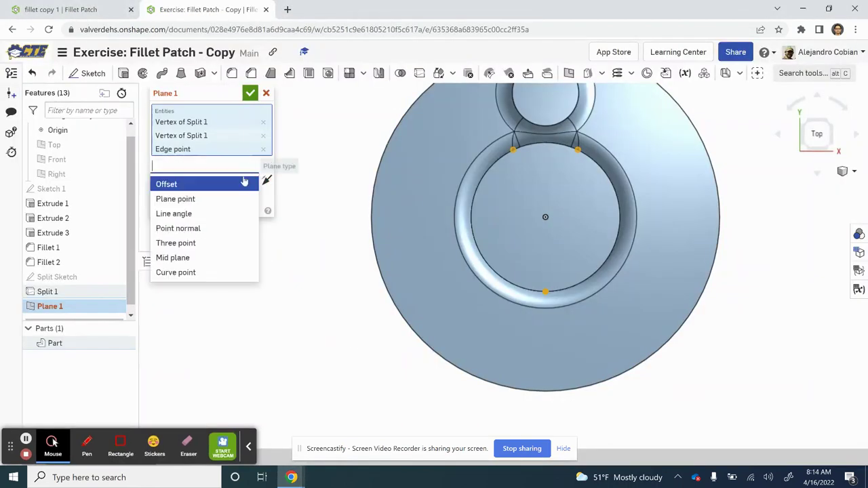
pyautogui.click(203, 245)
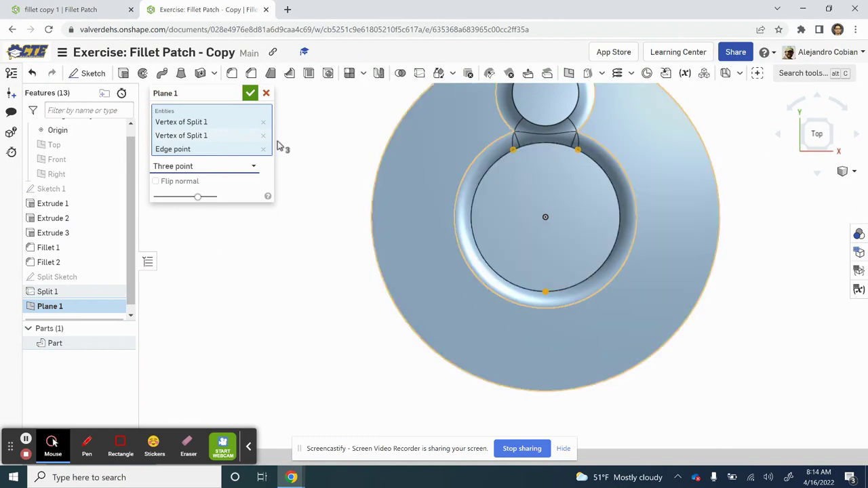
pyautogui.click(250, 93)
pyautogui.hotkey('shift', '7')
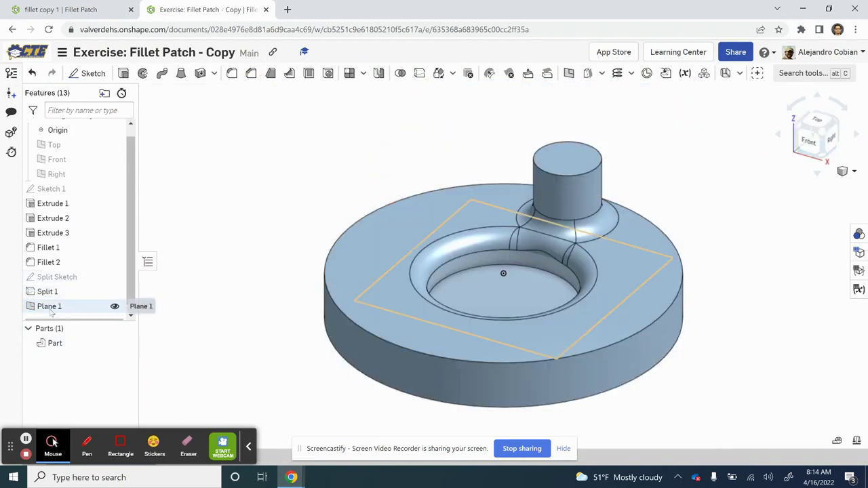
pyautogui.hotkey('alt', 'Tab')
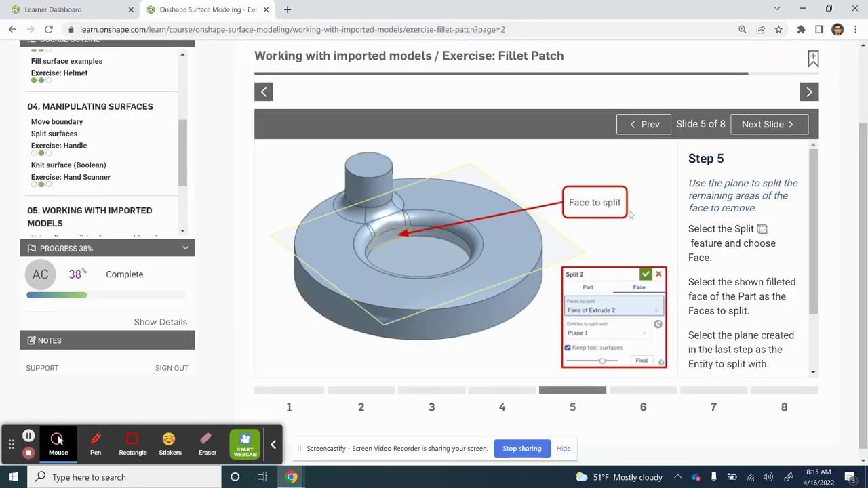
# - Start a Face-type Split and pick the inner cylindrical face of Extrude 2
pyautogui.hotkey('alt', 'Tab')
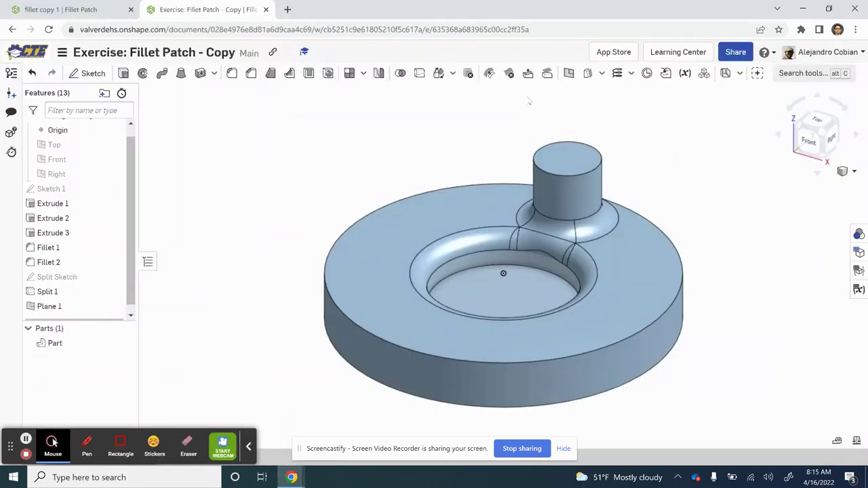
pyautogui.click(420, 72)
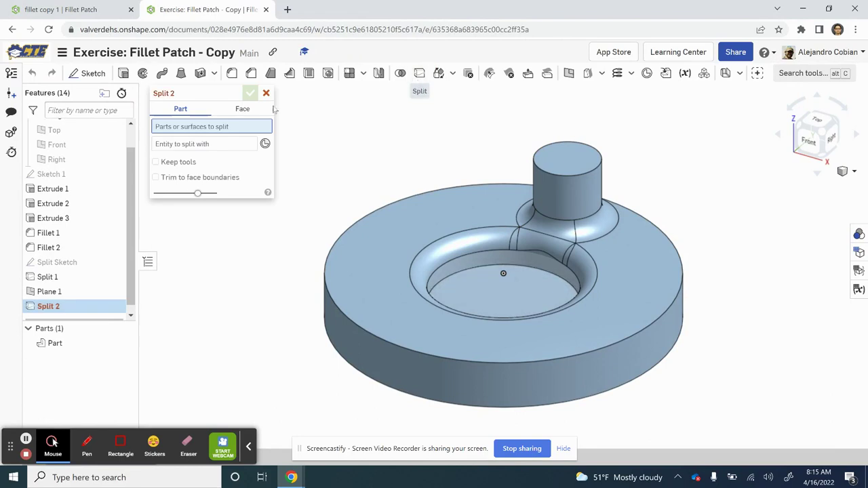
pyautogui.click(251, 112)
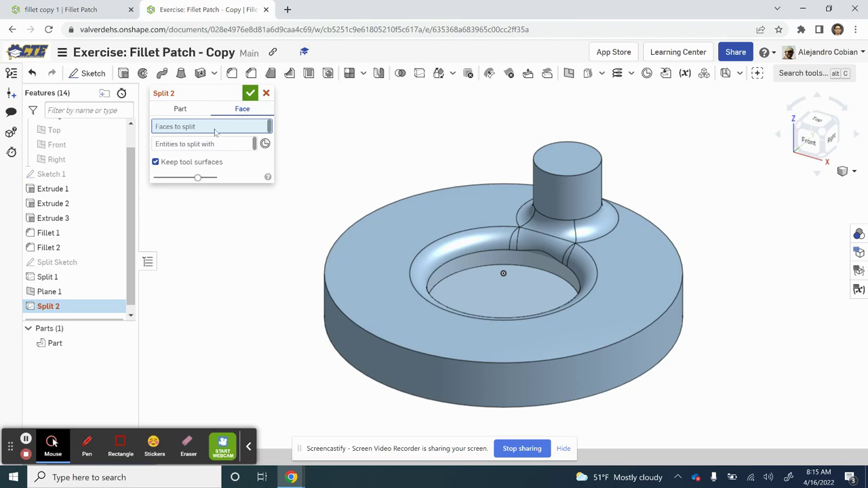
pyautogui.hotkey('alt', 'Tab')
pyautogui.hotkey('alt', 'Tab')
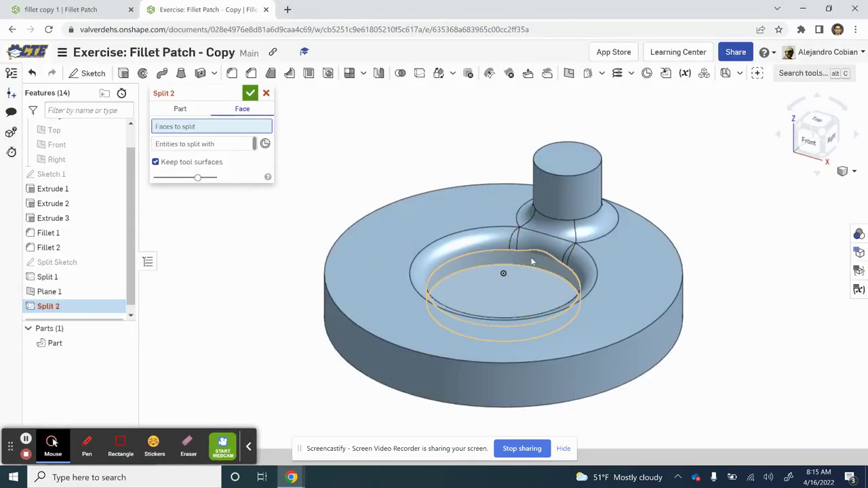
pyautogui.click(535, 258)
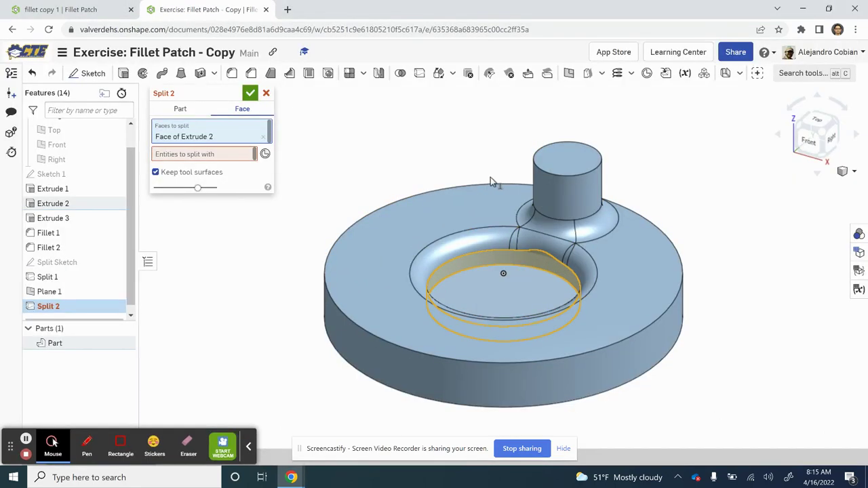
# - Use Plane 1 as the splitting entity, apply Split 2, and advance to the Step 6 slide
pyautogui.hotkey('alt', 'Tab')
pyautogui.hotkey('alt', 'Tab')
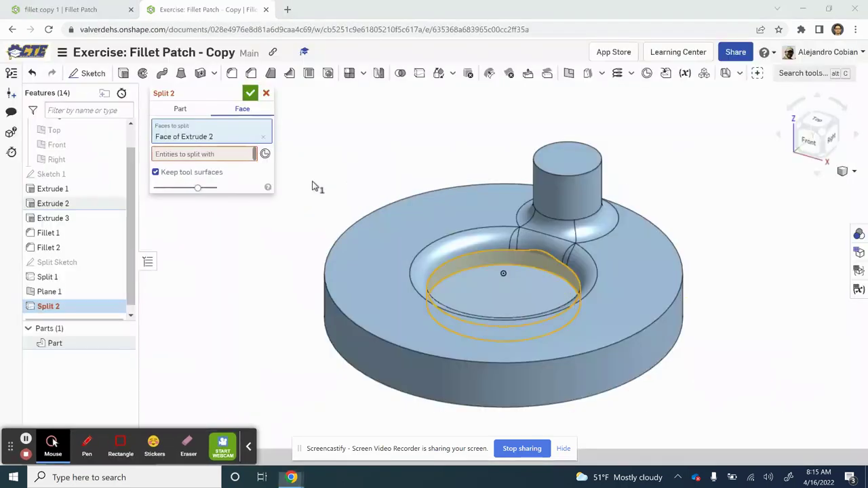
pyautogui.click(59, 296)
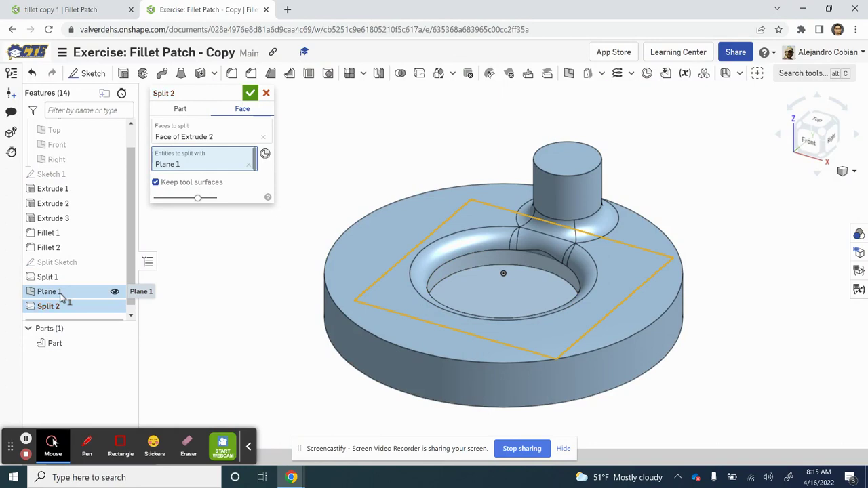
pyautogui.hotkey('alt', 'Tab')
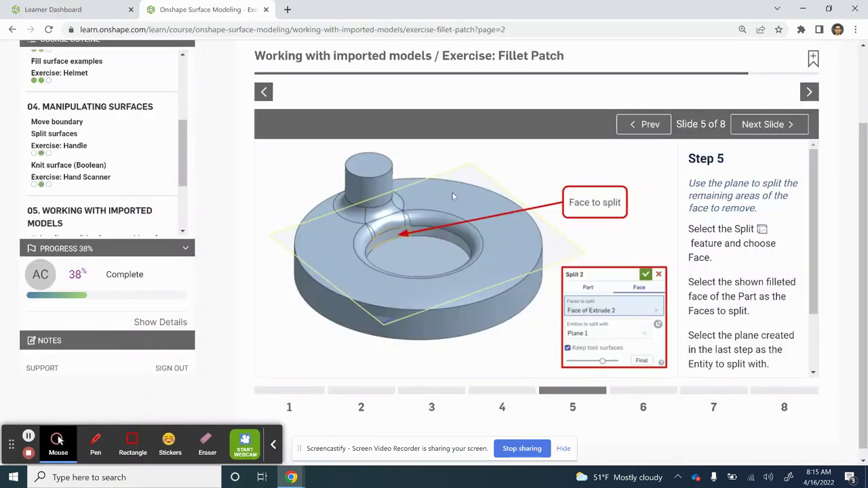
pyautogui.scroll(-3, 749, 305)
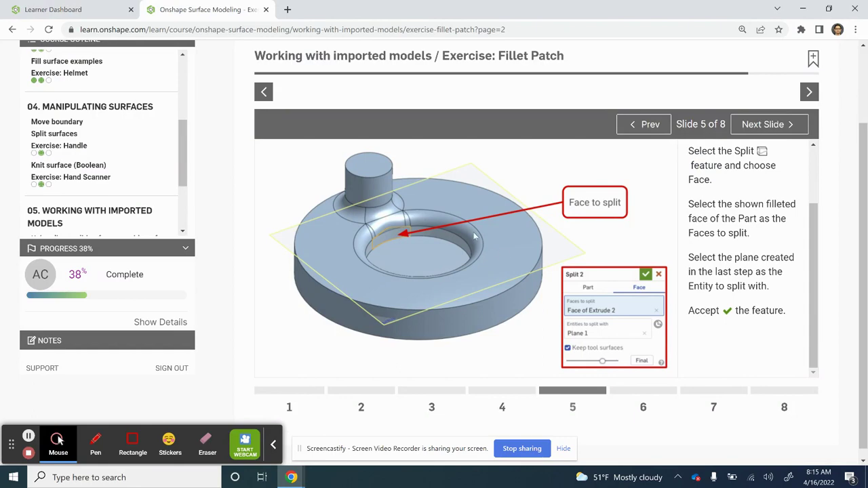
pyautogui.hotkey('alt', 'Tab')
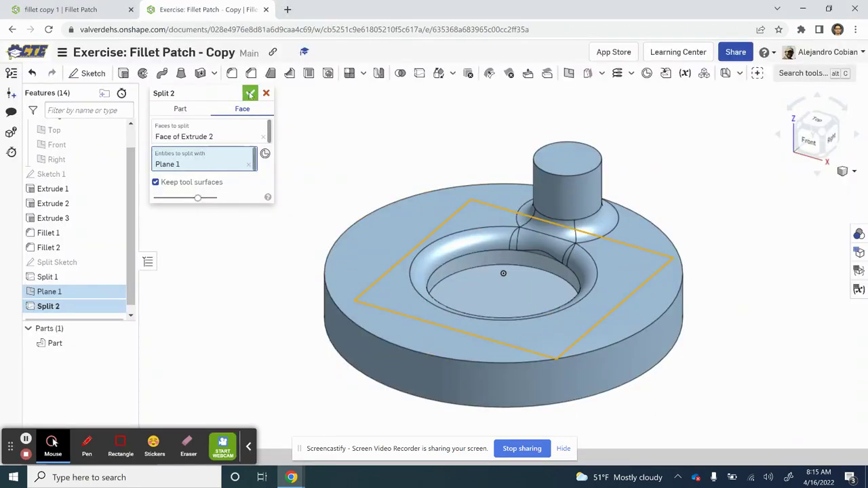
pyautogui.click(250, 94)
pyautogui.hotkey('alt', 'Tab')
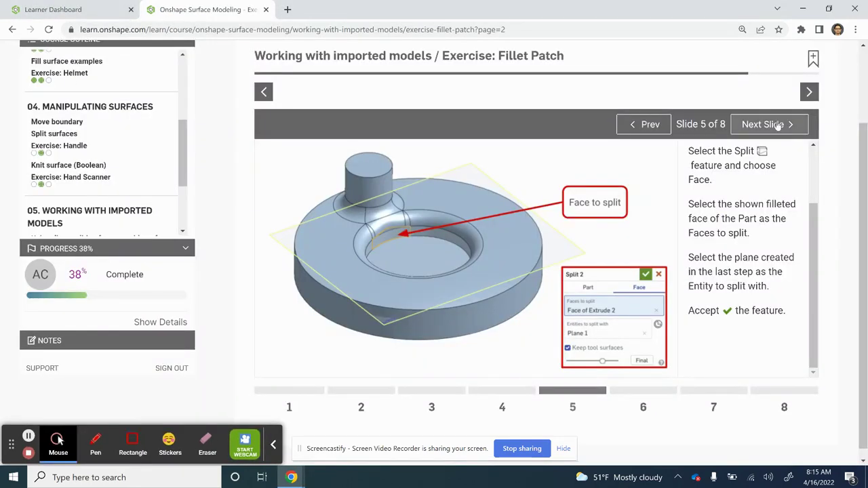
pyautogui.click(766, 124)
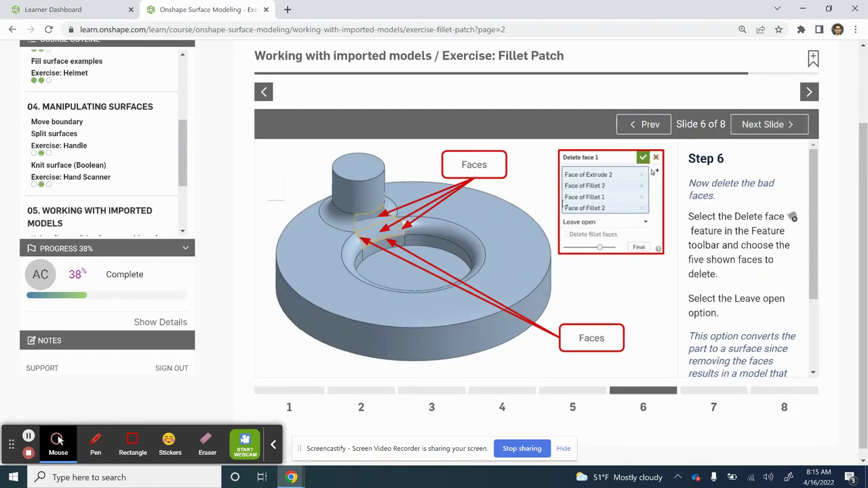
# - Start a Delete face feature with the Leave open option
pyautogui.hotkey('alt', 'Tab')
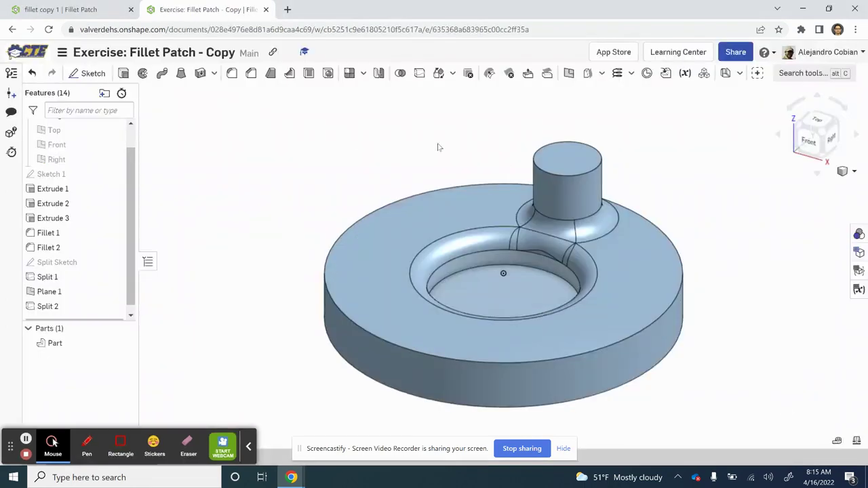
pyautogui.click(509, 73)
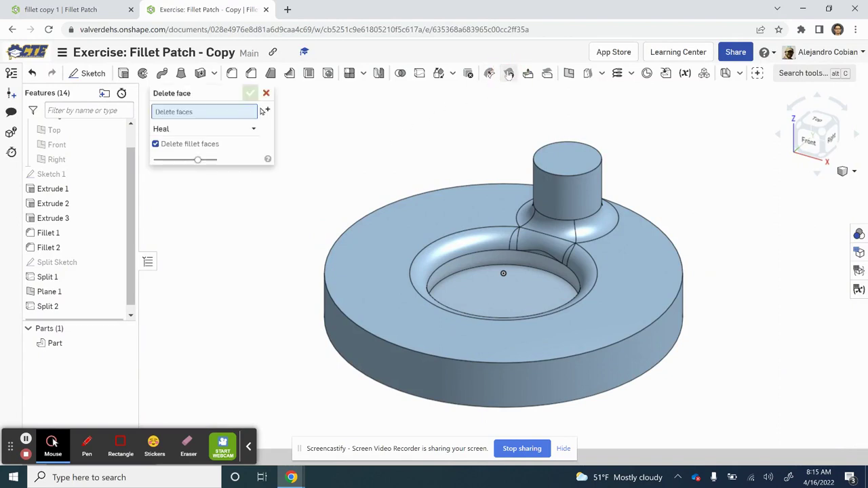
pyautogui.click(201, 128)
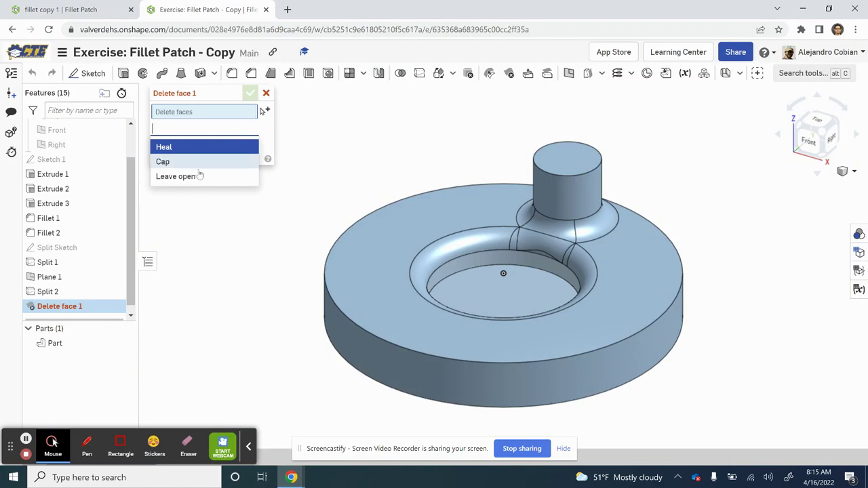
pyautogui.hotkey('alt', 'Tab')
pyautogui.hotkey('alt', 'Tab')
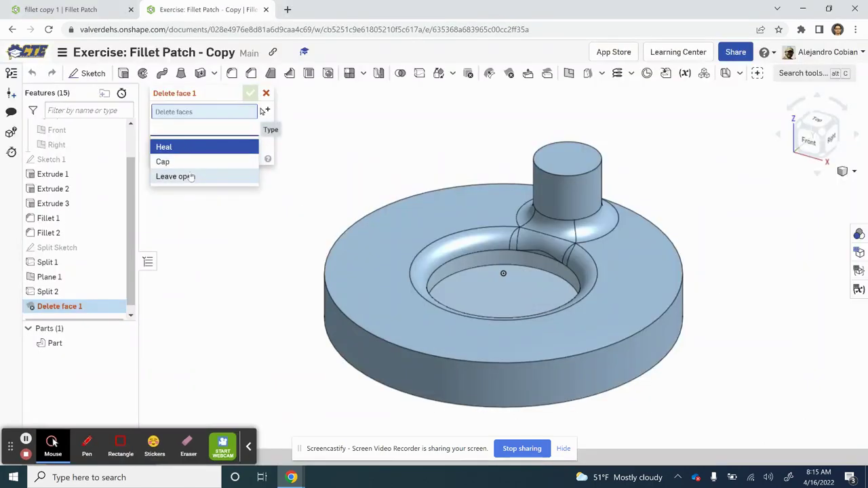
pyautogui.click(196, 176)
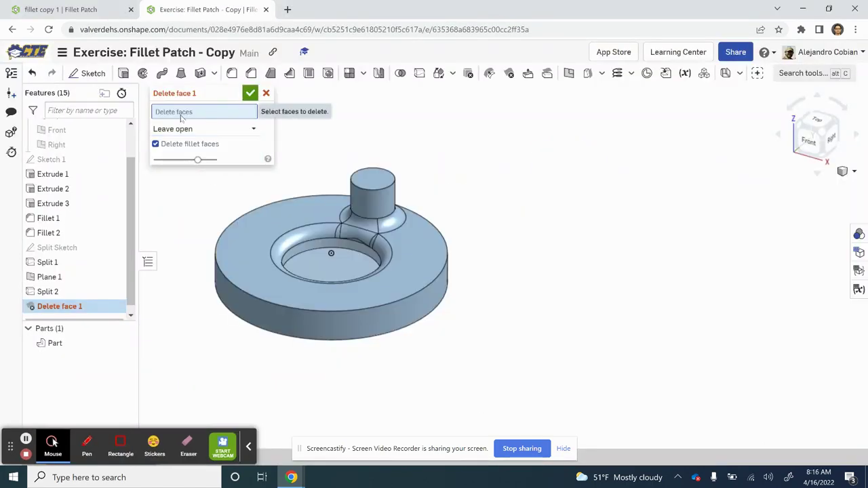
# - Delete the three bad fillet faces and the recess wall face, checking the result with undo/redo
pyautogui.scroll(5, 344, 220)
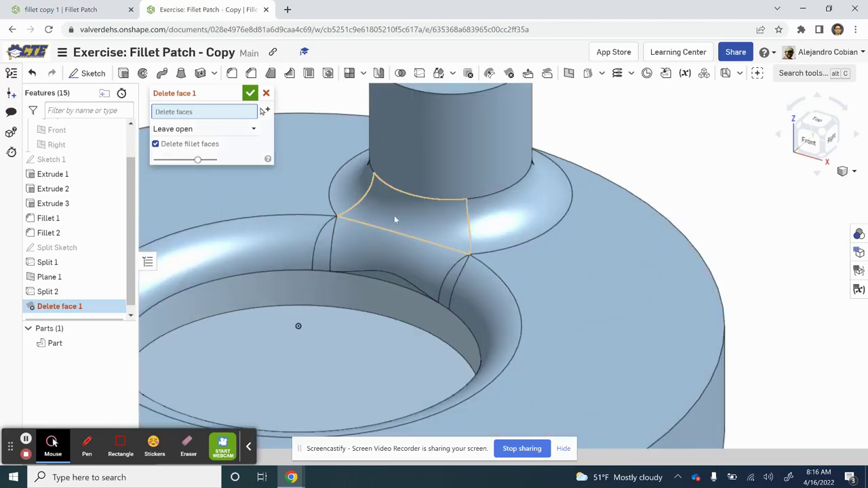
pyautogui.click(397, 218)
pyautogui.click(322, 243)
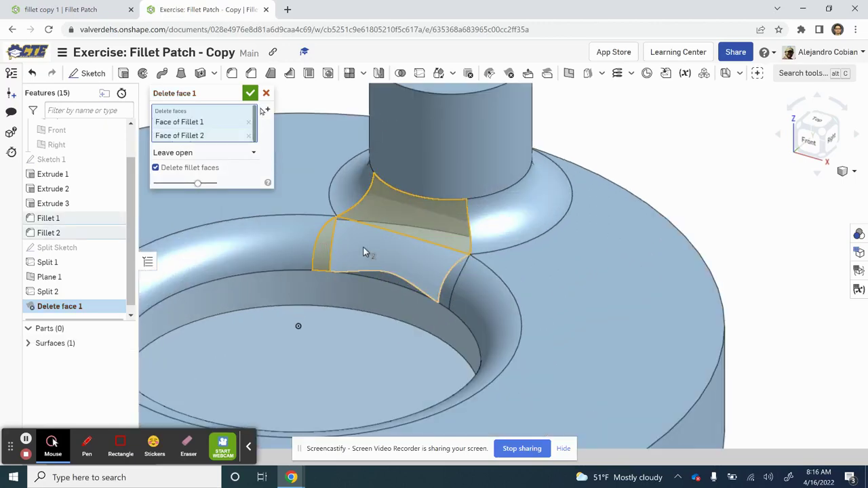
pyautogui.click(449, 278)
pyautogui.click(454, 286)
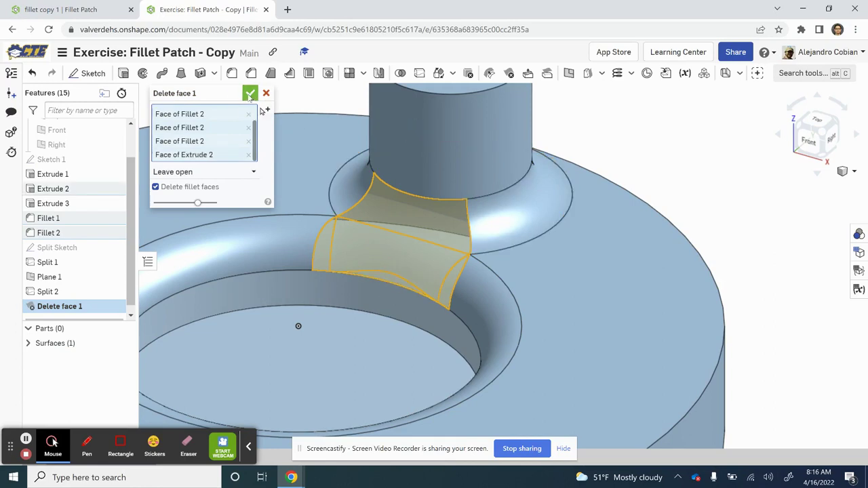
pyautogui.click(249, 95)
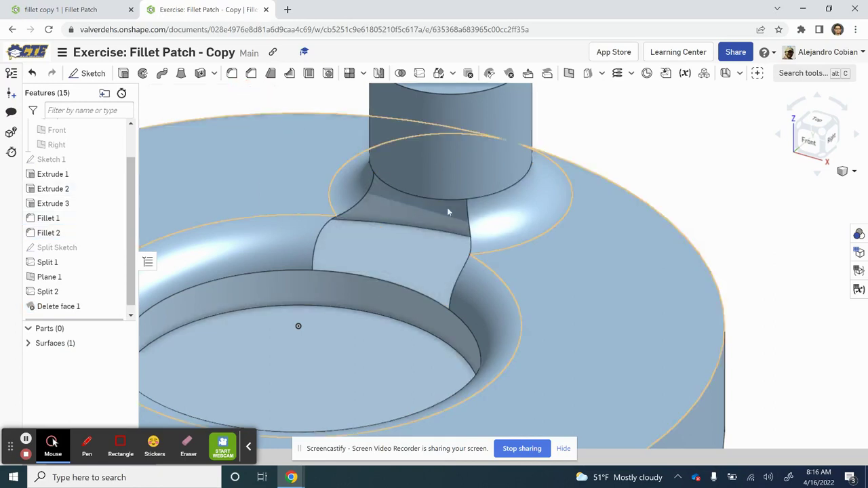
pyautogui.click(33, 72)
pyautogui.click(51, 73)
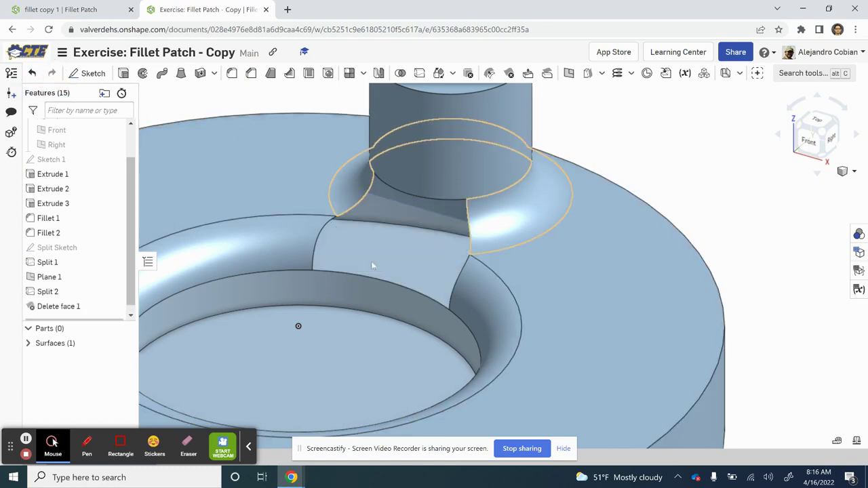
pyautogui.hotkey('alt', 'Tab')
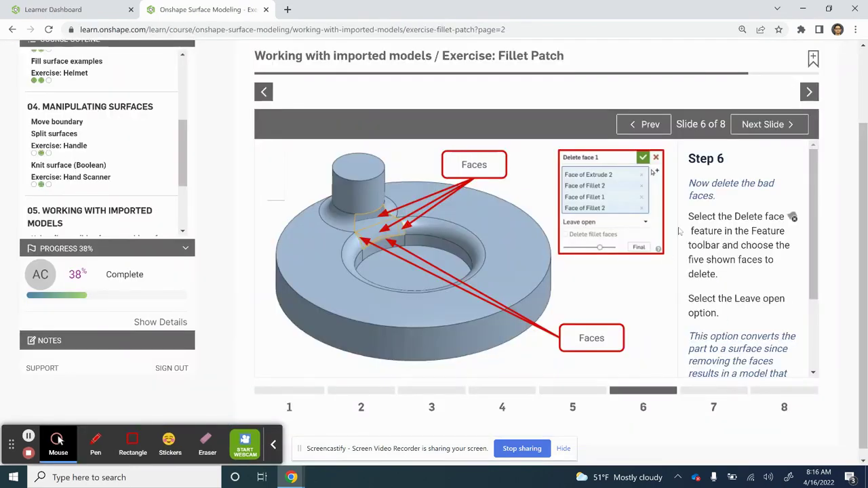
# - Advance the course to the Fill step and start a new Fill surface
pyautogui.click(770, 124)
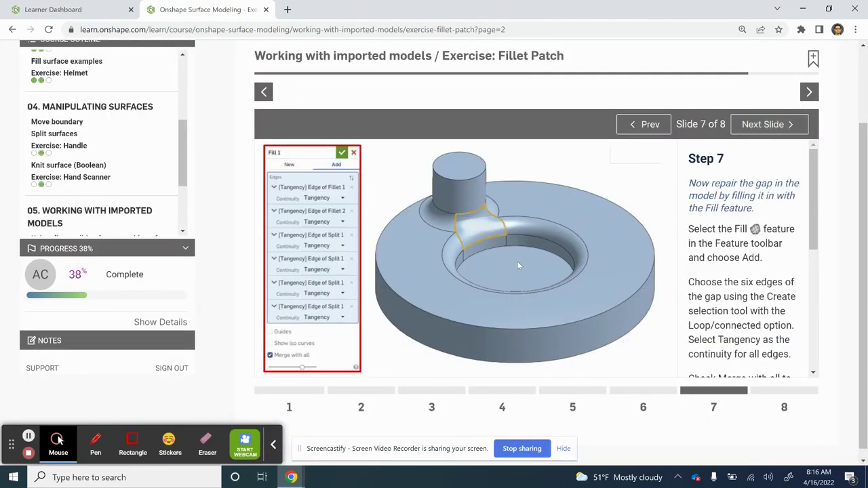
pyautogui.scroll(-4, 741, 255)
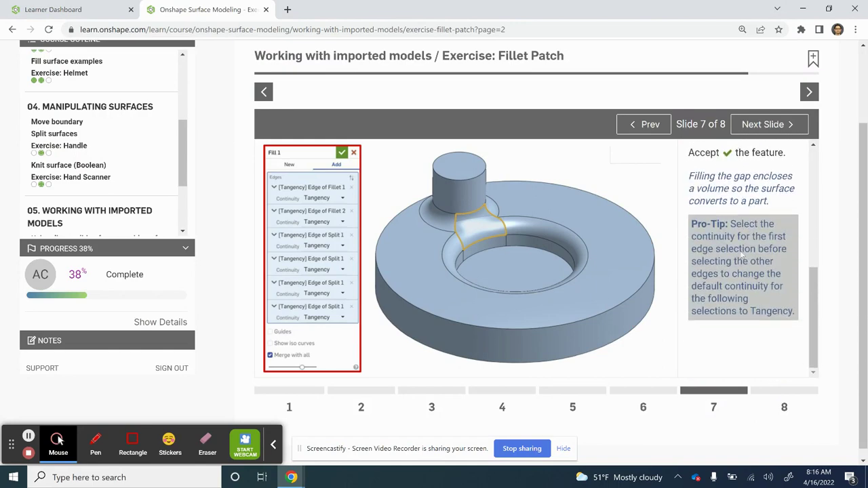
pyautogui.scroll(2, 742, 257)
pyautogui.scroll(1, 742, 256)
pyautogui.scroll(2, 741, 238)
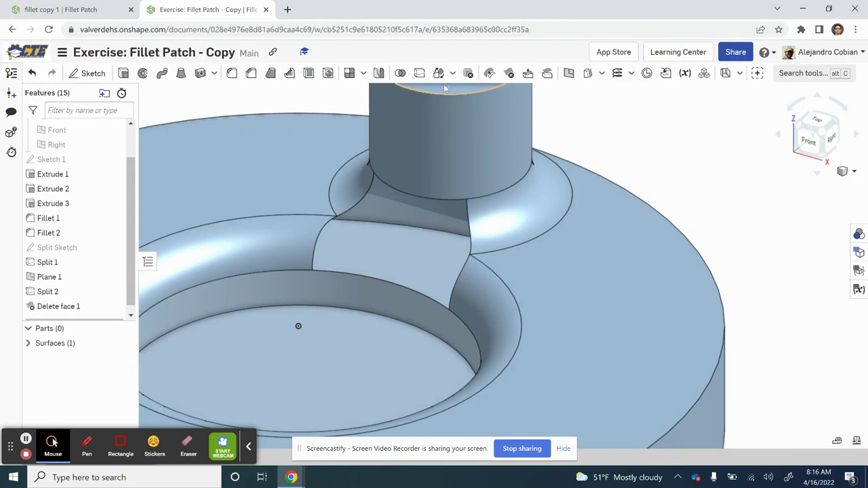
pyautogui.click(601, 74)
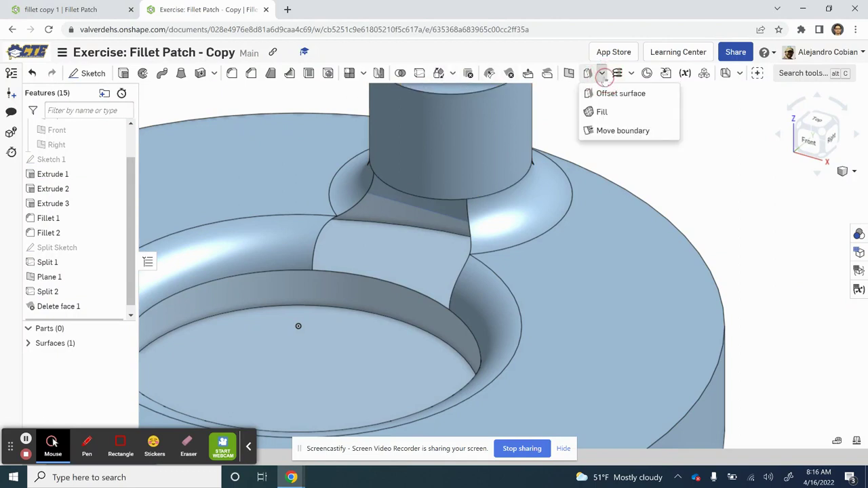
pyautogui.click(610, 112)
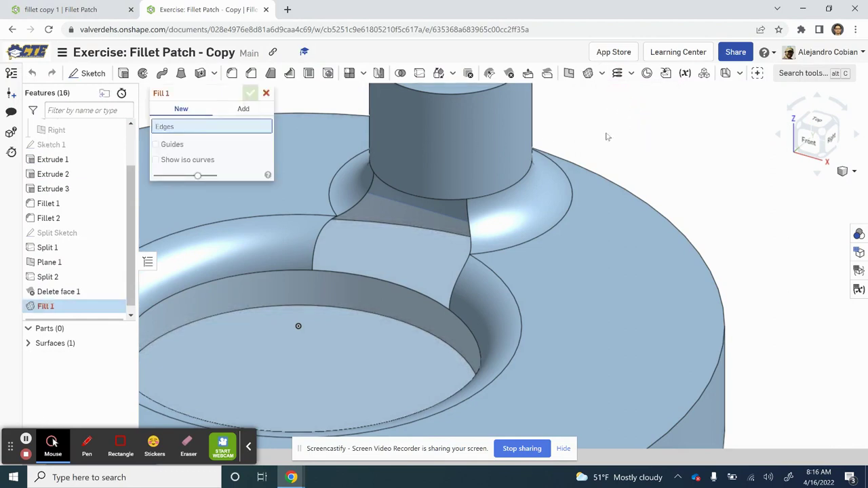
# - Add the six-edge loop around the gap as Fill boundaries using a Loop/chain connected selection
pyautogui.rightClick(607, 135)
pyautogui.moveTo(654, 196)
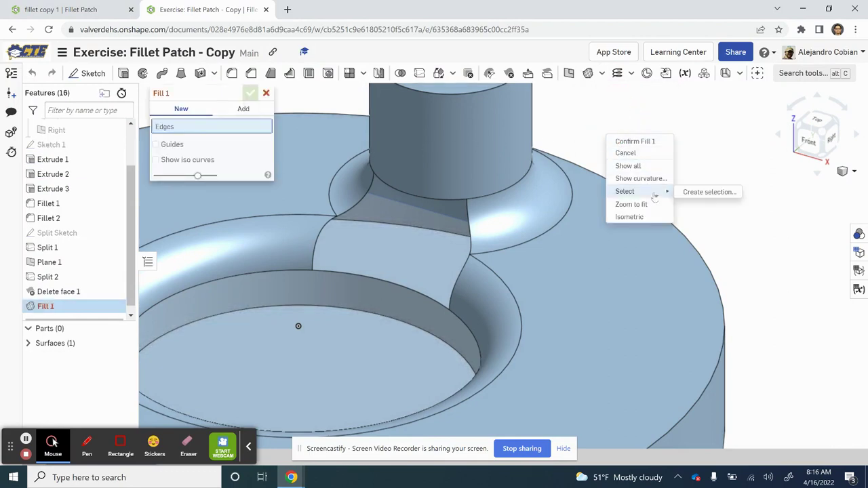
pyautogui.click(705, 193)
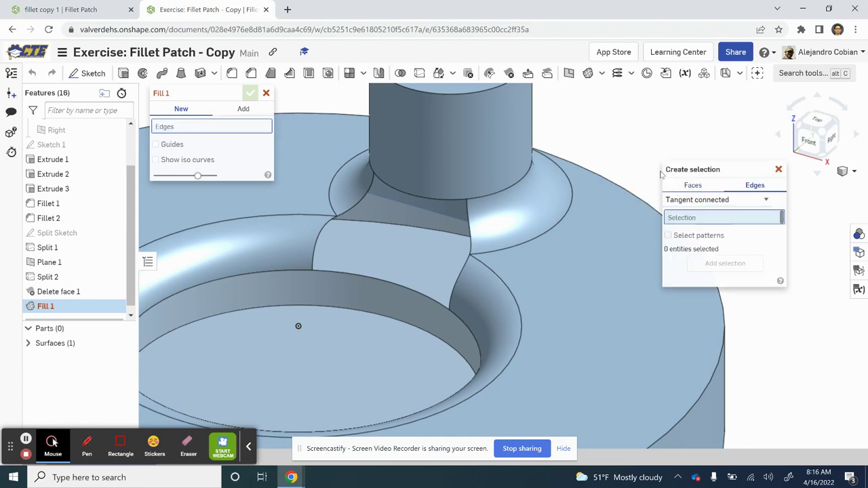
pyautogui.hotkey('alt', 'Tab')
pyautogui.hotkey('alt', 'Tab')
pyautogui.click(726, 200)
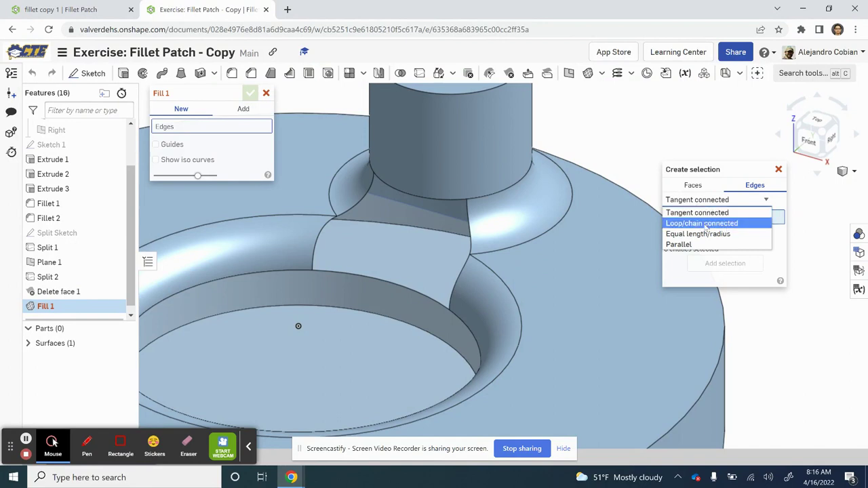
pyautogui.click(683, 226)
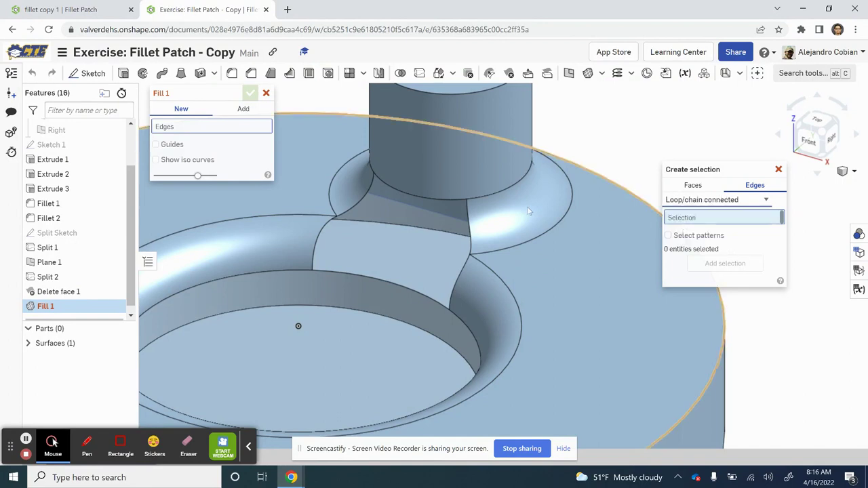
pyautogui.click(363, 201)
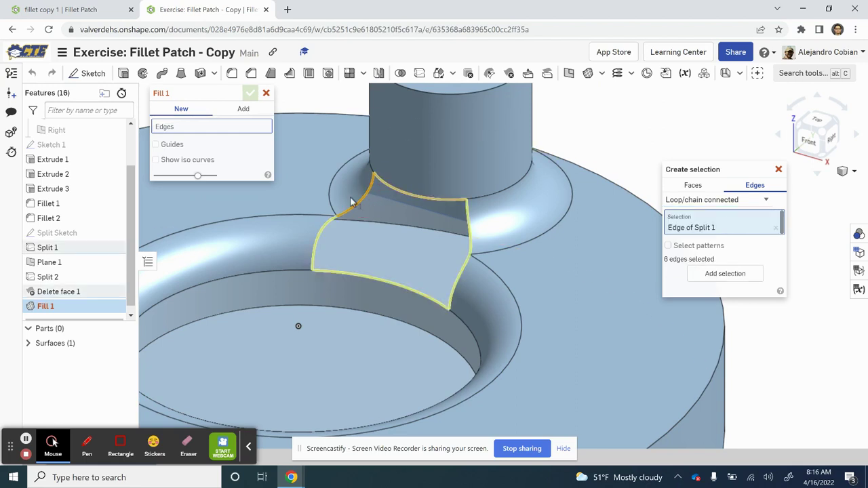
pyautogui.click(720, 274)
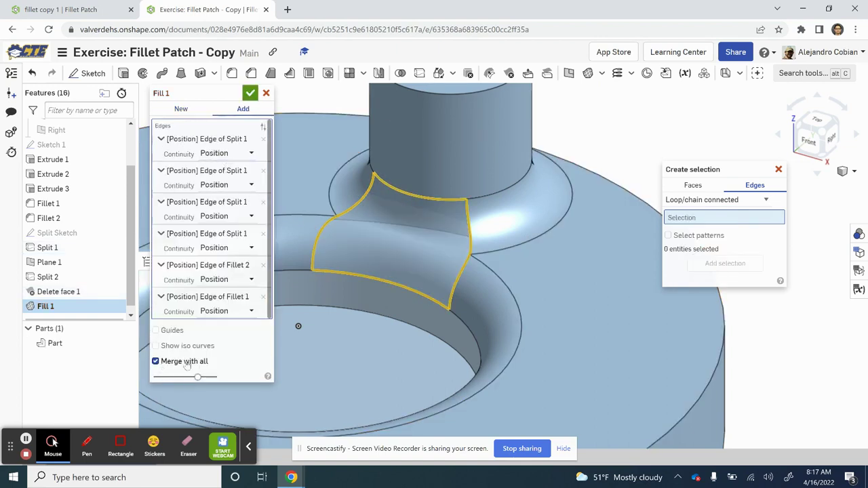
# - Accept Fill 1, compare with undo/redo, and select the new patch face to inspect it
pyautogui.click(250, 93)
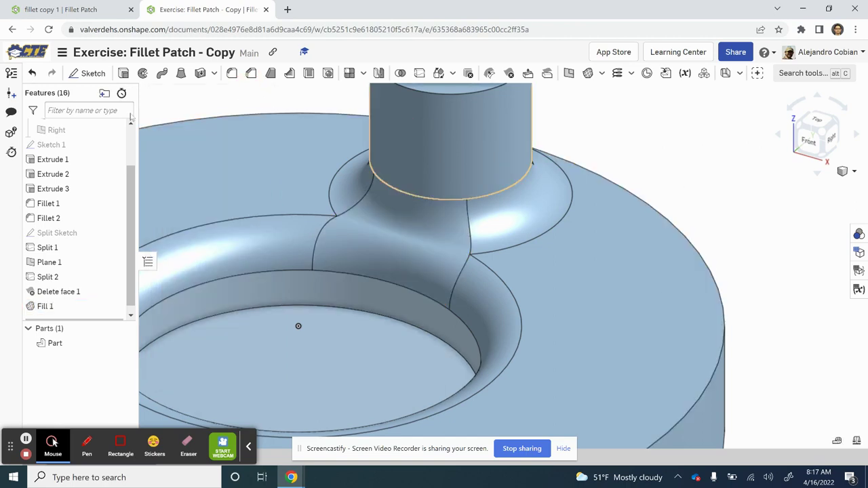
pyautogui.click(31, 73)
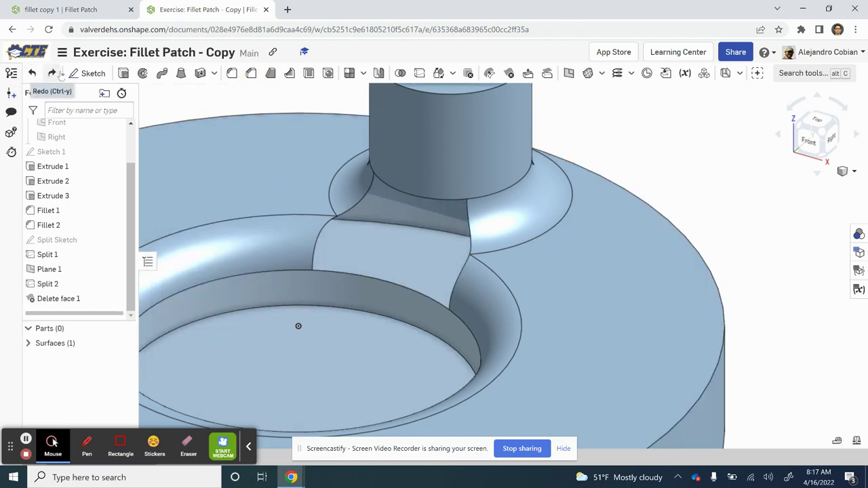
pyautogui.click(52, 73)
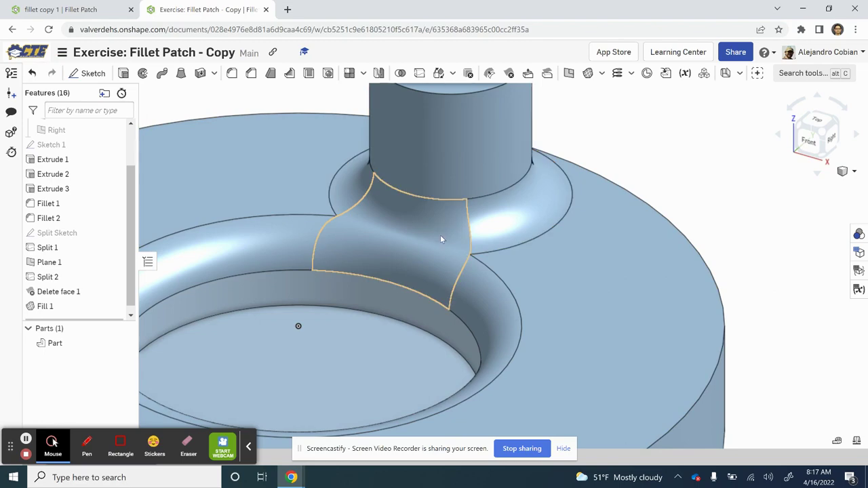
pyautogui.hotkey('alt', 'Tab')
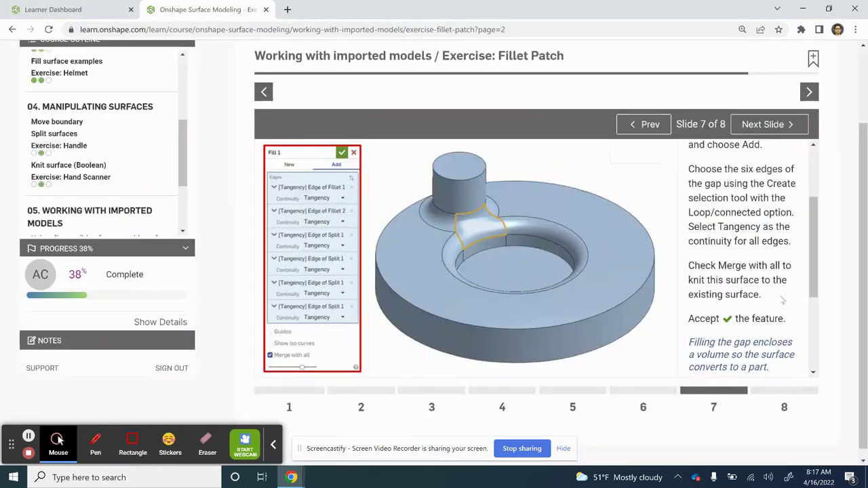
pyautogui.hotkey('alt', 'Tab')
pyautogui.click(429, 250)
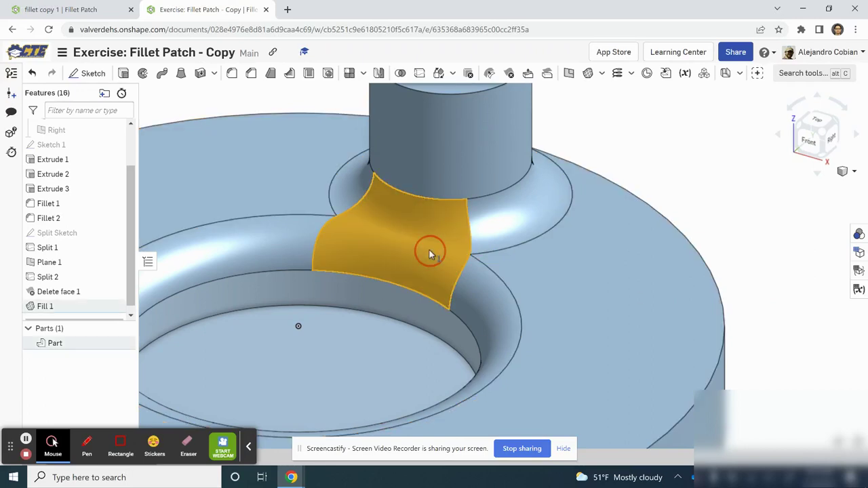